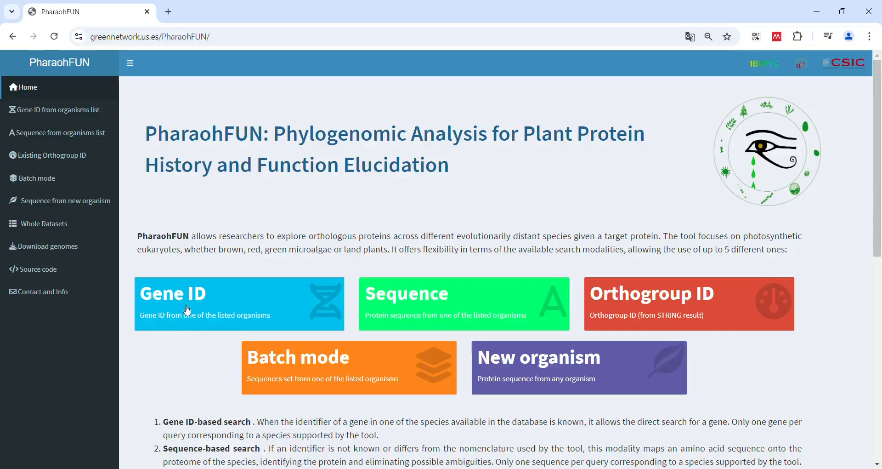
Open the Gene ID-based search and leave the model switch set to Viridiplantae
click(188, 302)
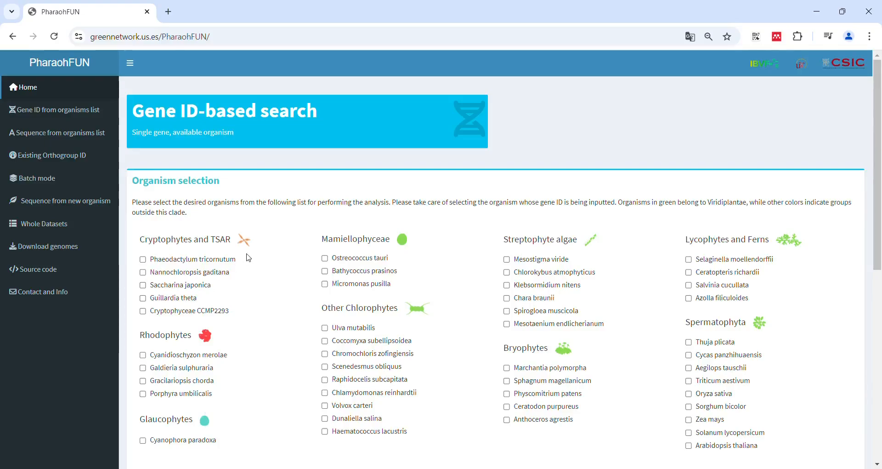
scroll(248, 258, down, 2)
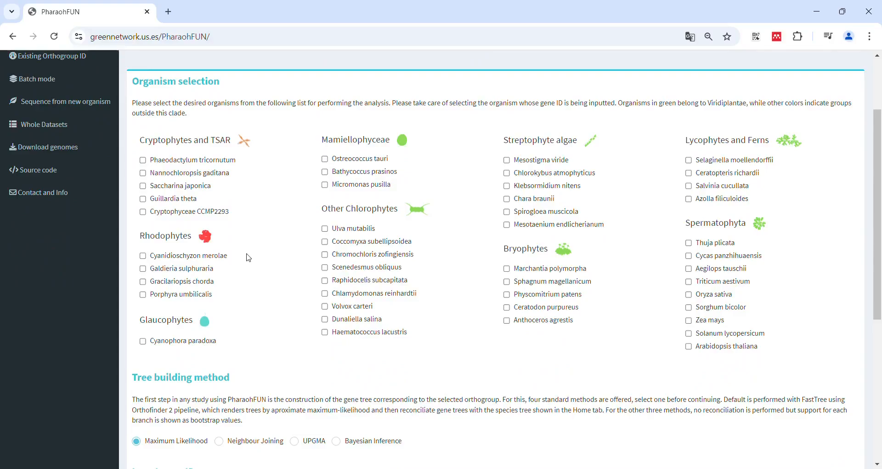
scroll(249, 257, down, 3)
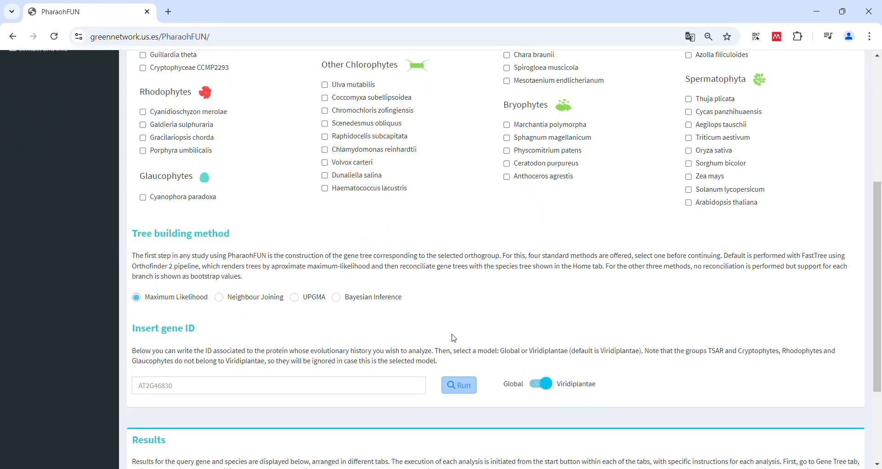
click(548, 386)
click(548, 385)
Select Ostreococcus tauri, Klebsormidium nitens, Oryza sativa and Arabidopsis thaliana as the organisms for the analysis
scroll(529, 280, up, 1)
scroll(530, 270, up, 1)
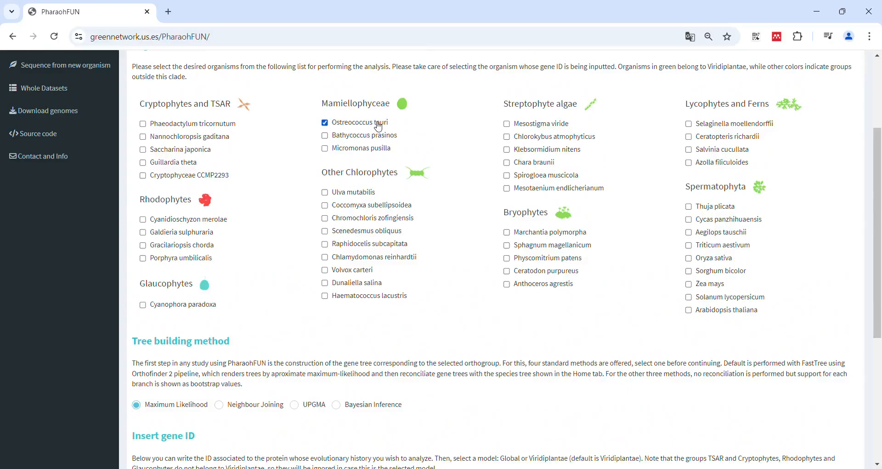
click(539, 154)
click(706, 260)
click(706, 311)
Enter the gene ID AT2G46830 and run the search with the Maximum Likelihood tree method and Viridiplantae model
scroll(547, 400, down, 1)
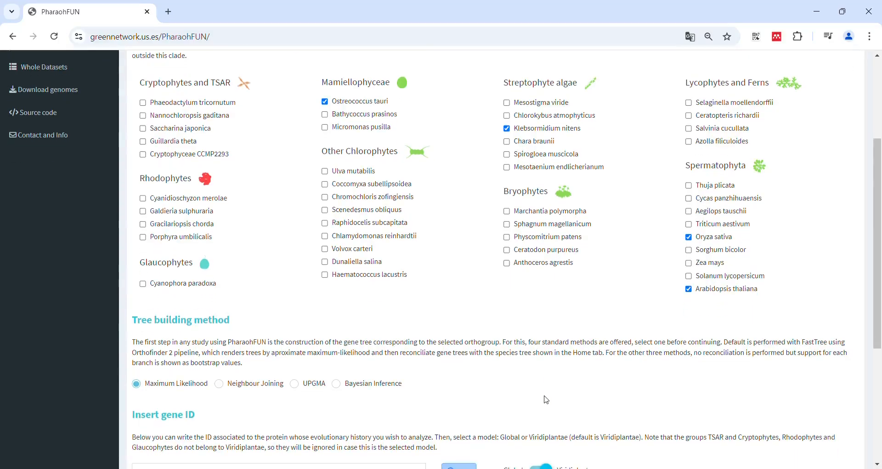
scroll(547, 400, down, 1)
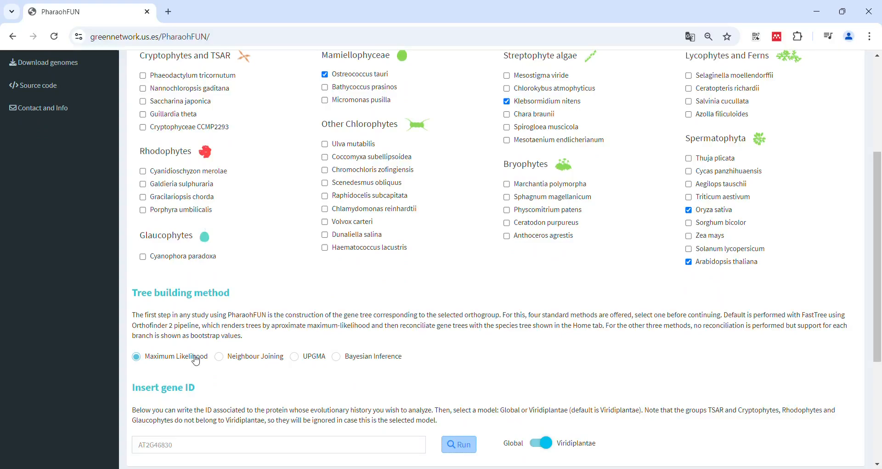
scroll(262, 388, down, 1)
click(273, 448)
text(AT2G46830)
scroll(273, 413, down, 2)
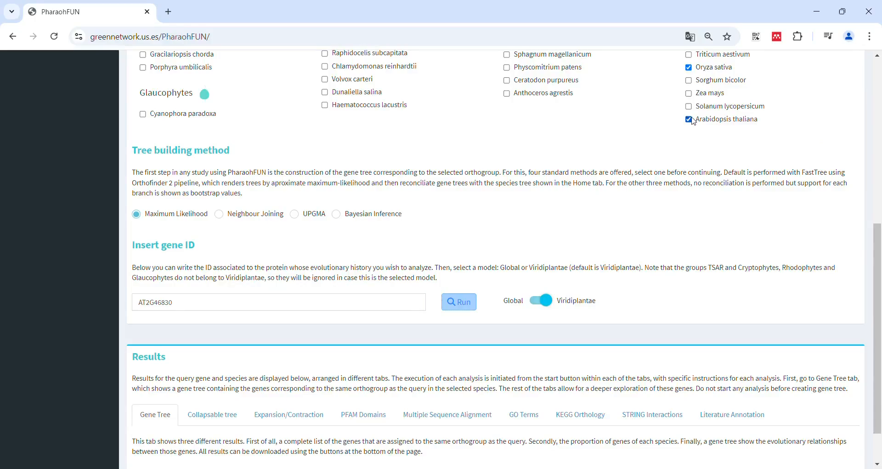
click(468, 304)
Examine the gene tree results: the orthogroup gene list, the chart of present organisms, the tree and its download options
scroll(653, 276, down, 2)
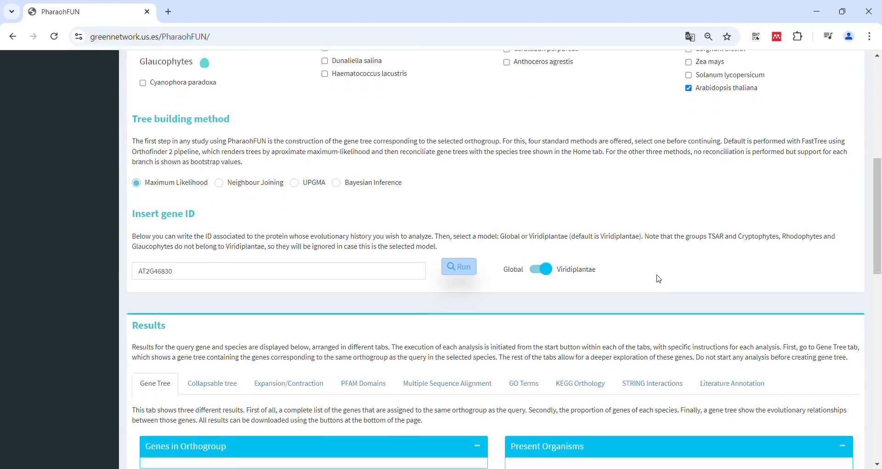
scroll(659, 278, down, 10)
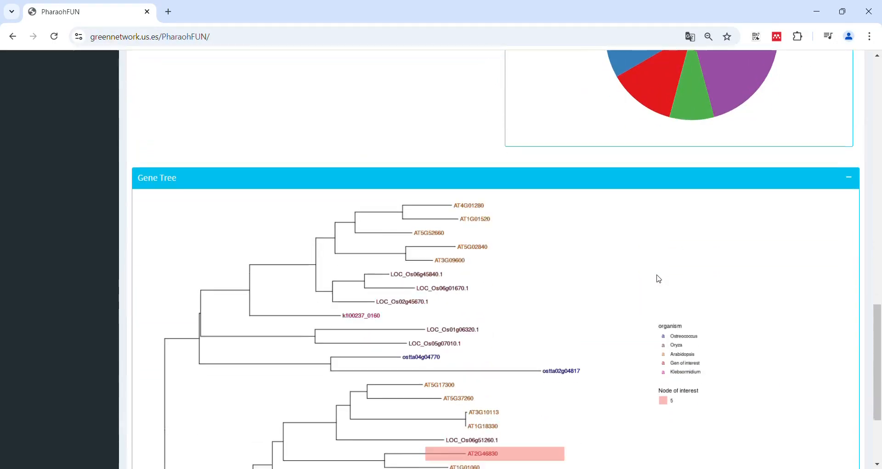
scroll(501, 274, down, 2)
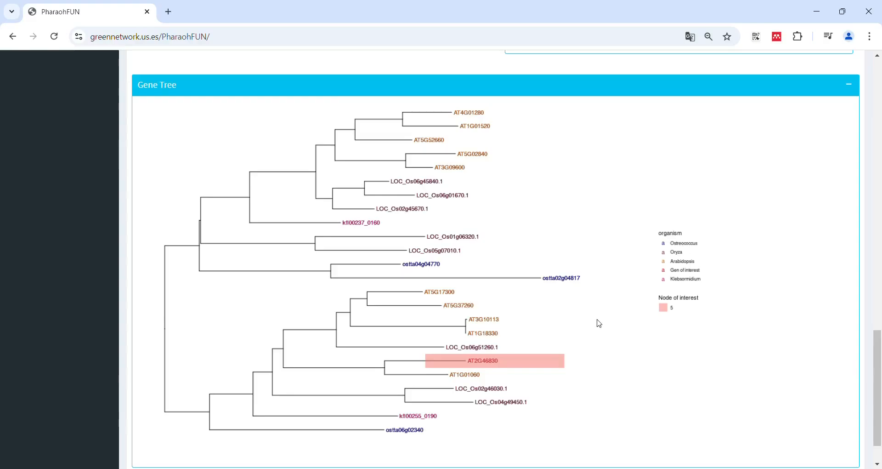
scroll(510, 361, up, 7)
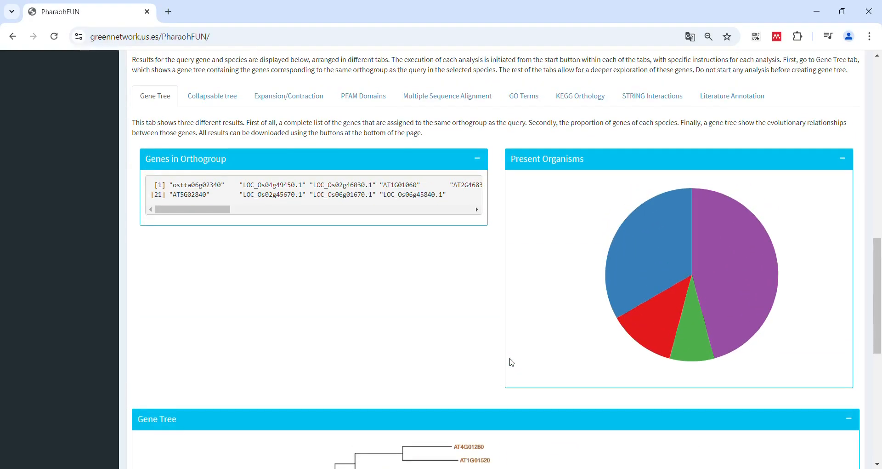
drag(193, 210, 306, 210)
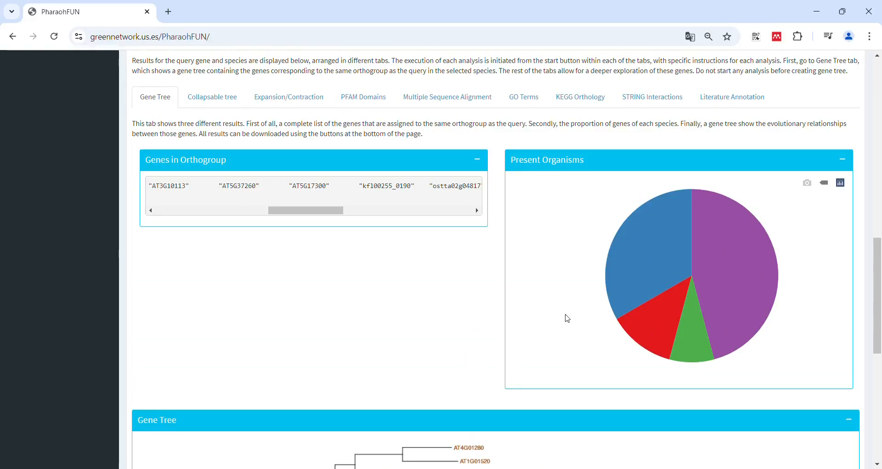
scroll(536, 361, down, 8)
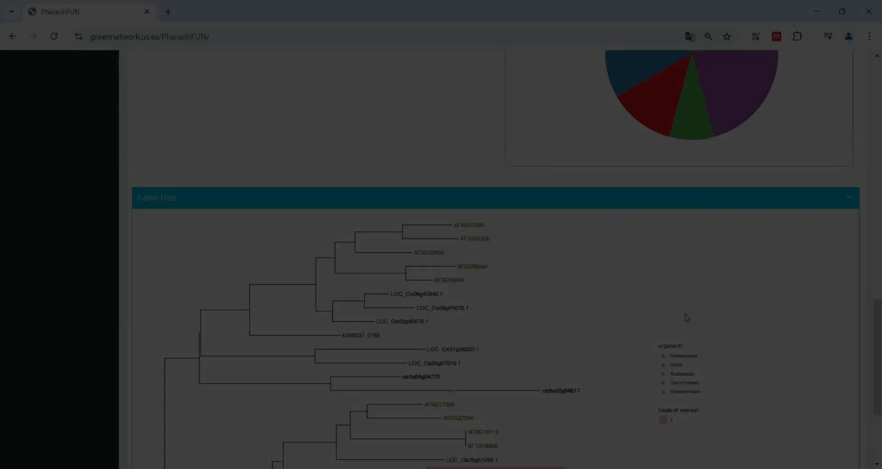
scroll(685, 313, up, 10)
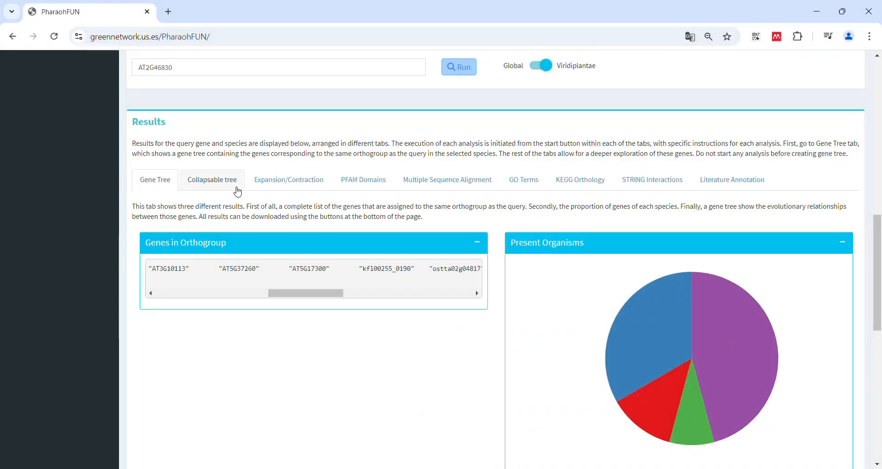
Show the interactive collapsable tree and collapse the subtree that spans LOC_Os06g51260.1 to AT5G17300
click(238, 191)
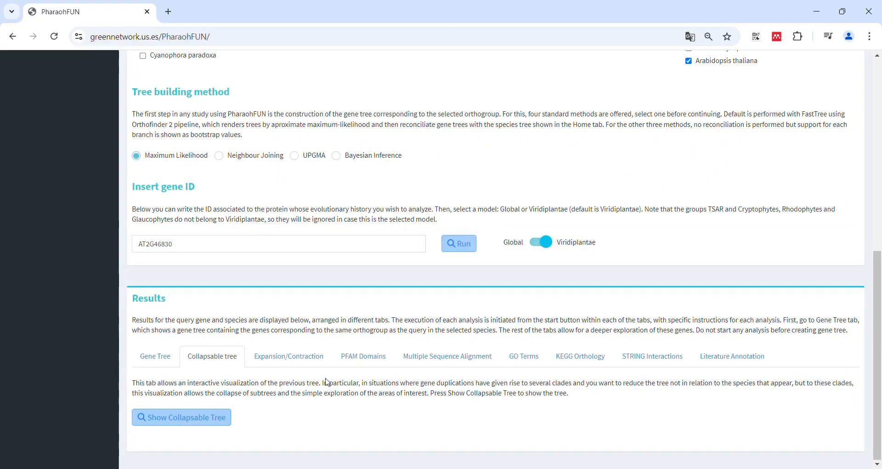
click(209, 421)
scroll(398, 349, down, 3)
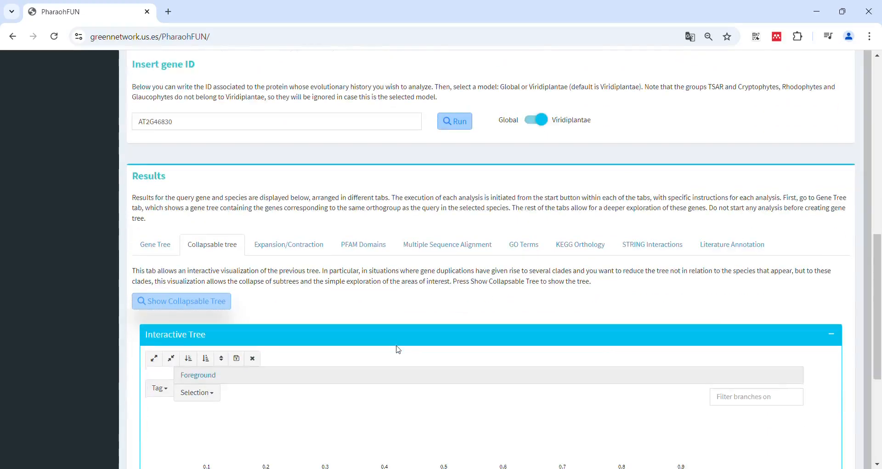
scroll(398, 349, down, 5)
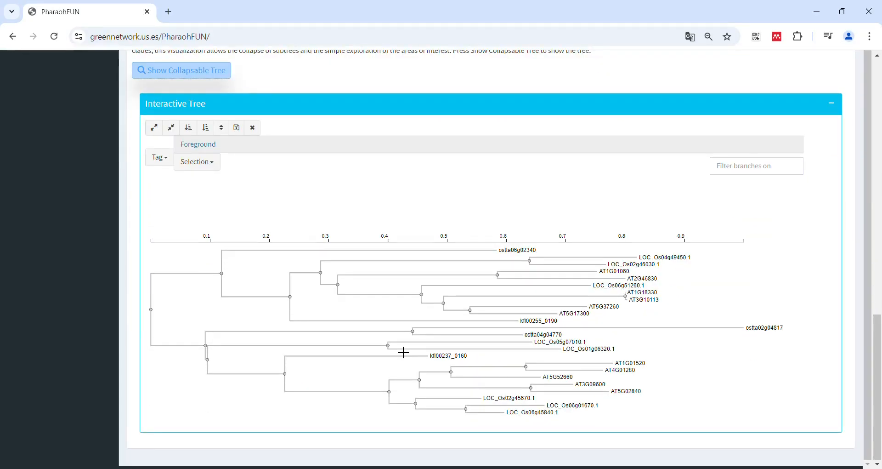
click(423, 296)
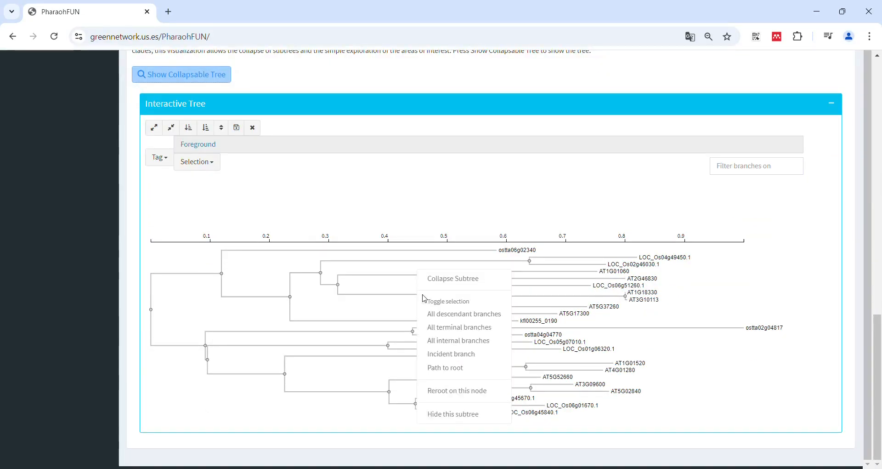
click(451, 278)
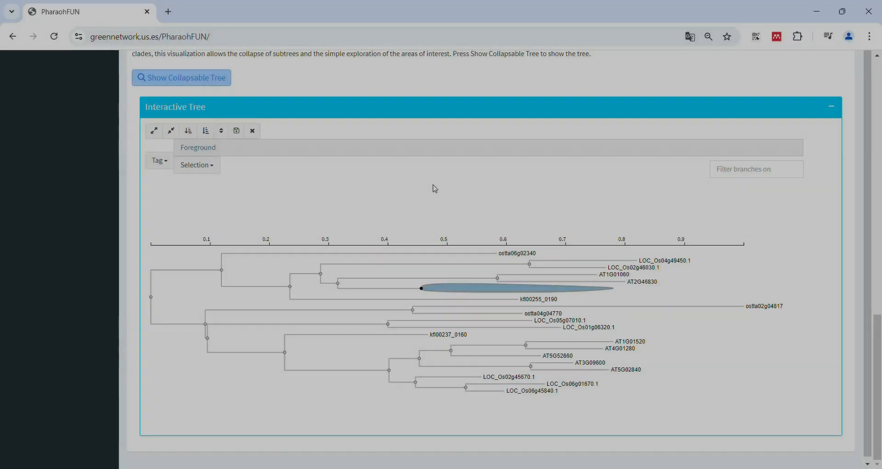
Run the Expansion/Contraction analysis to show the orthogroup's evolutionary history
scroll(435, 189, up, 4)
click(311, 186)
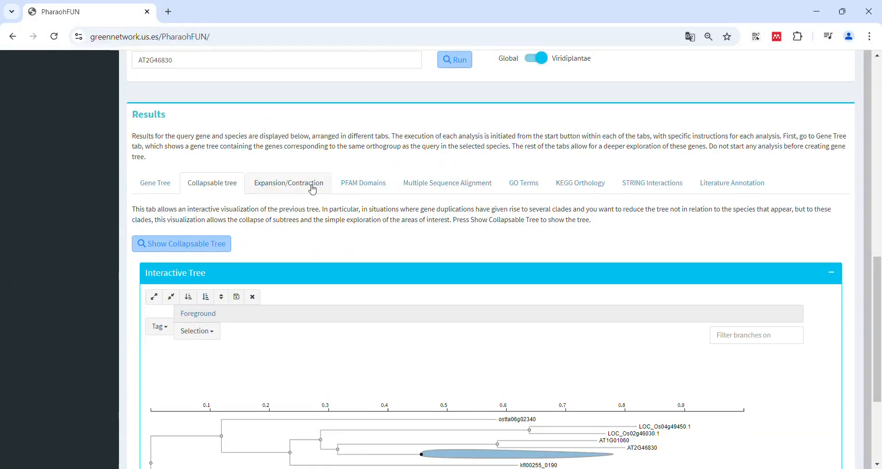
click(210, 395)
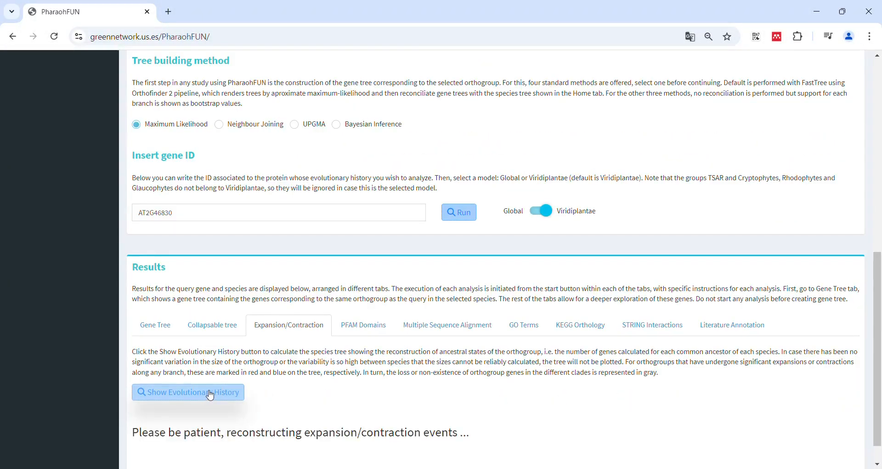
scroll(95, 354, down, 2)
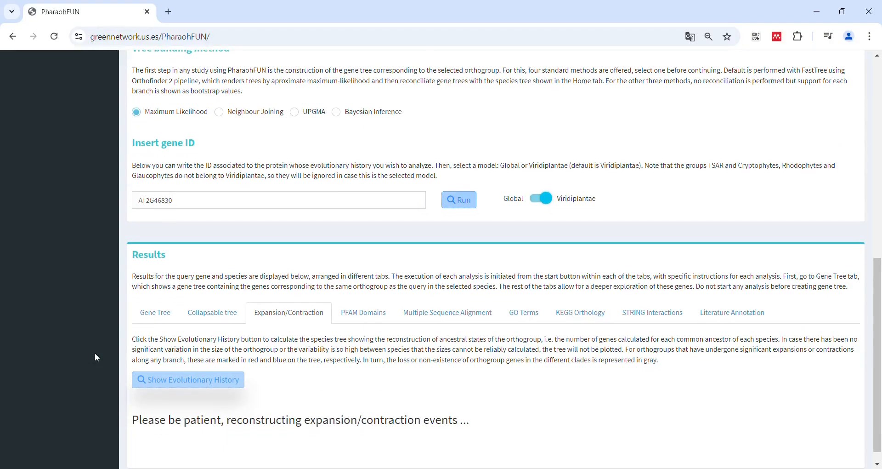
scroll(96, 357, down, 8)
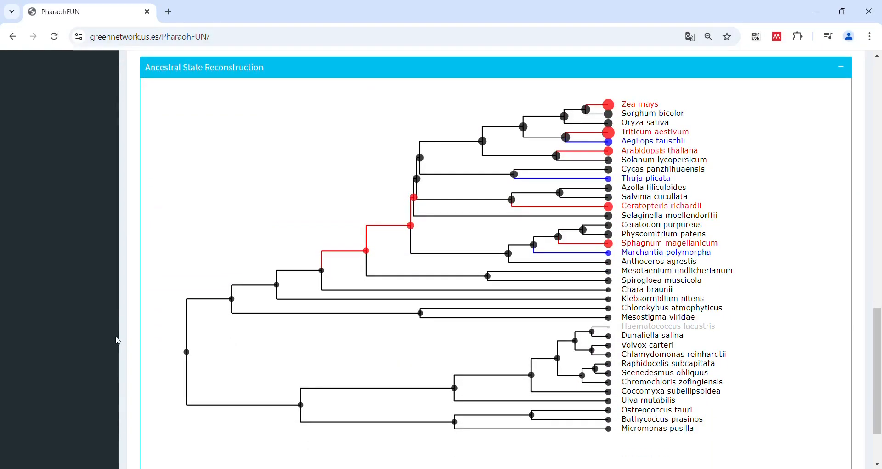
Inspect the duplication counts of ancestral nodes and species in the ancestral state reconstruction, including Viridiplantae, Marchantia polymorpha and Haematococcus lacustris
mouse_move(199, 358)
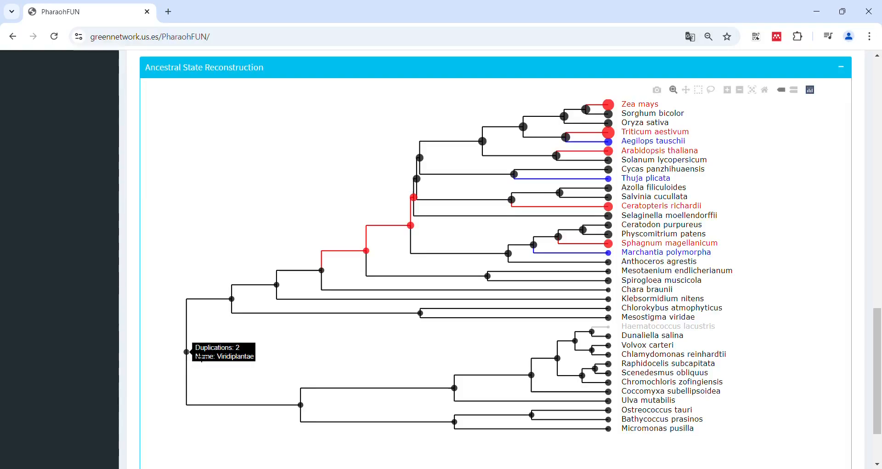
mouse_move(237, 313)
mouse_move(371, 261)
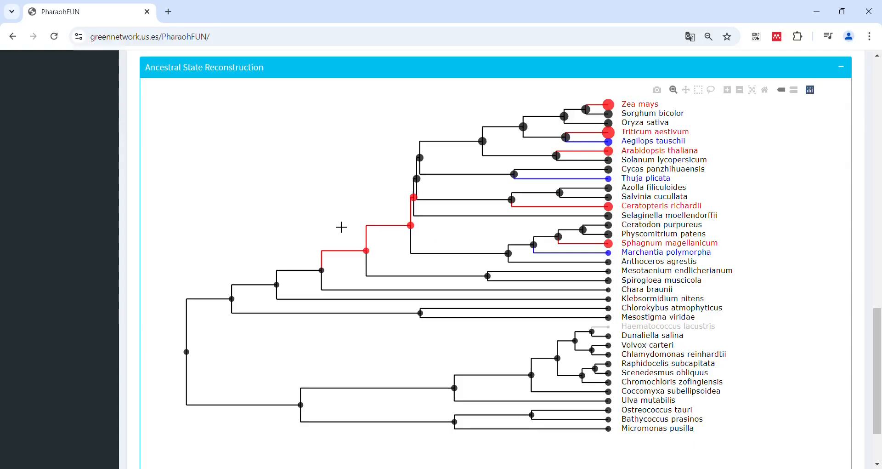
mouse_move(581, 246)
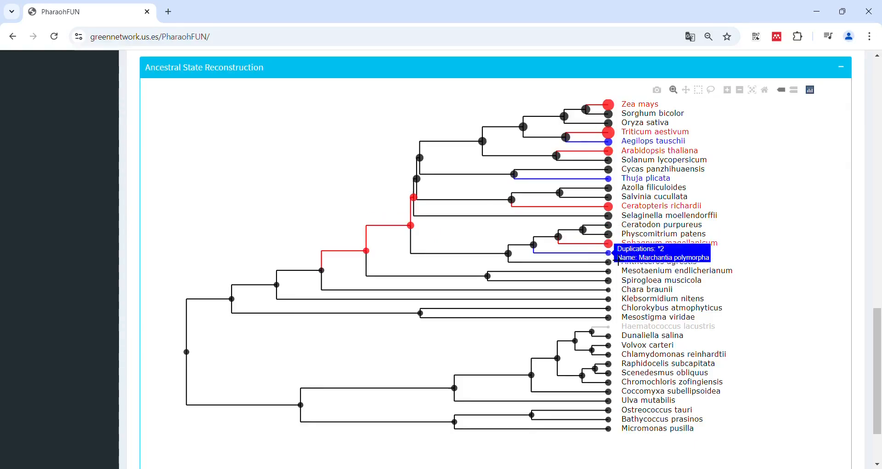
mouse_move(614, 274)
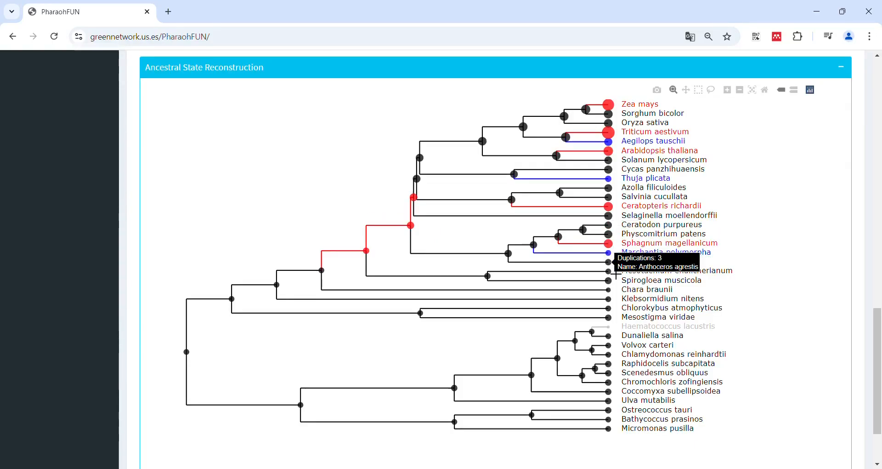
mouse_move(617, 295)
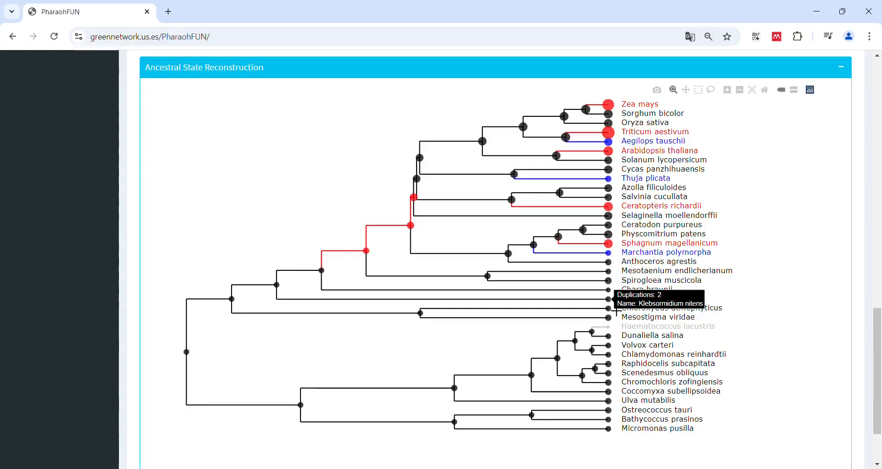
mouse_move(616, 322)
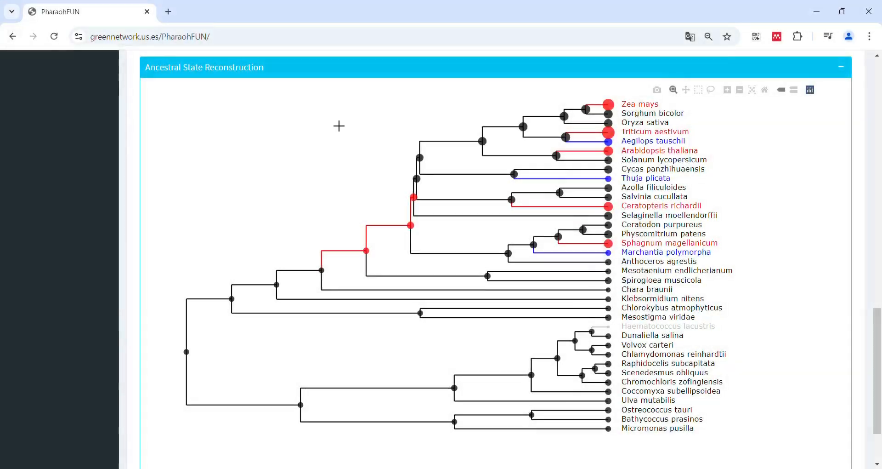
Show the gene selection for the PFAM domains analysis
scroll(338, 123, up, 5)
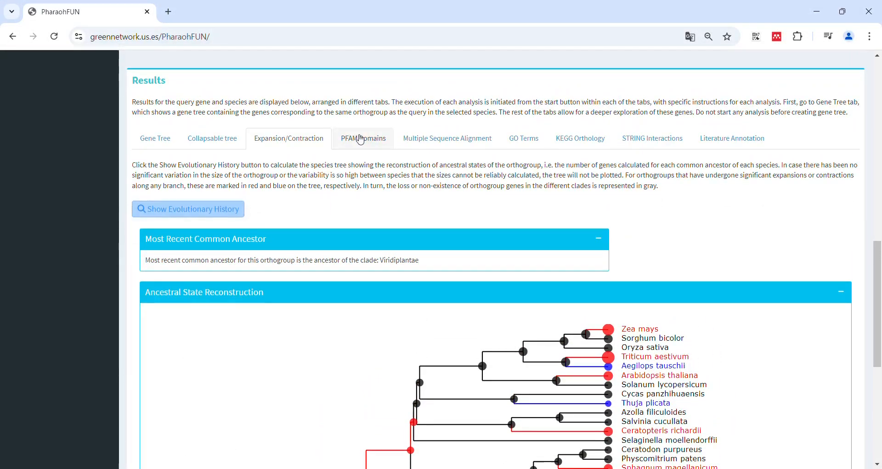
click(361, 140)
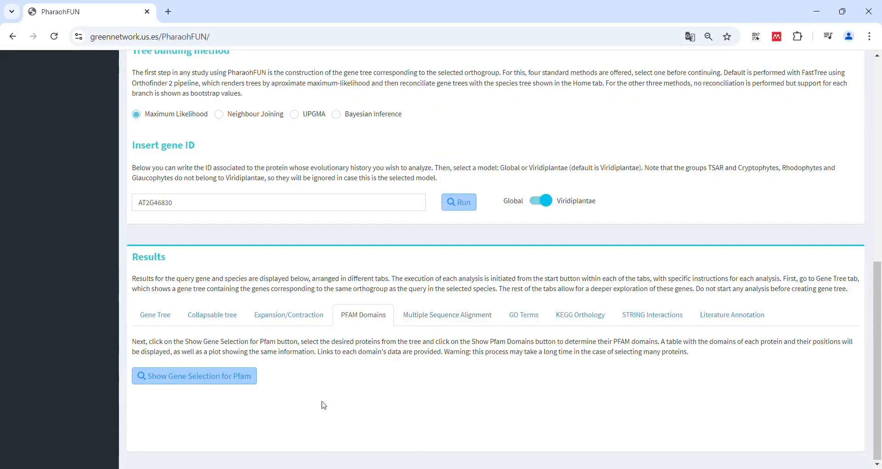
click(243, 374)
scroll(415, 367, down, 1)
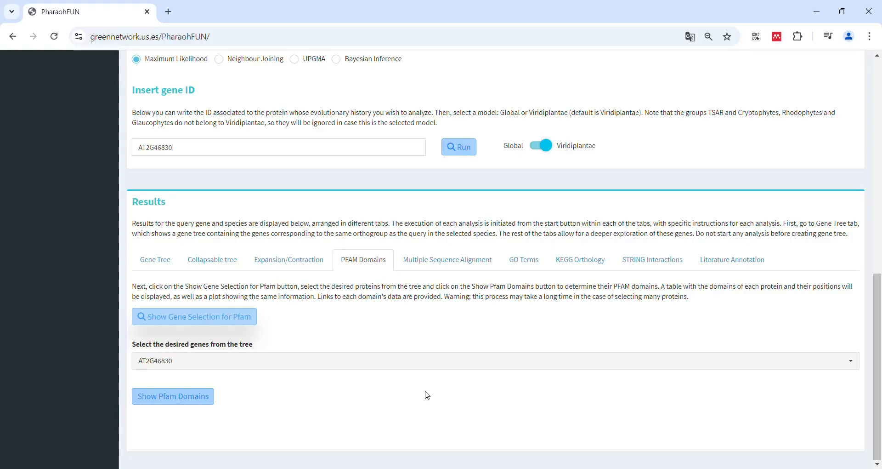
Add genes AT1G01060, LOC_Os06g51260.1 and AT5G37260 to the PFAM selection and show the Pfam domains
click(423, 366)
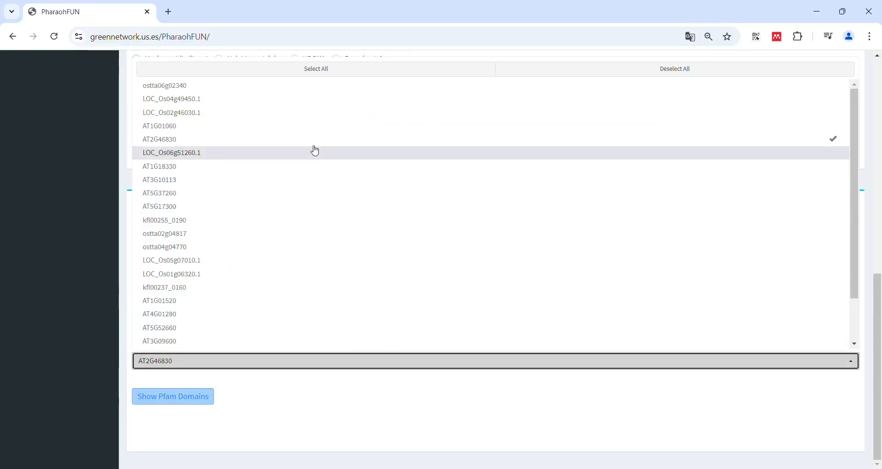
click(307, 127)
click(294, 159)
click(242, 198)
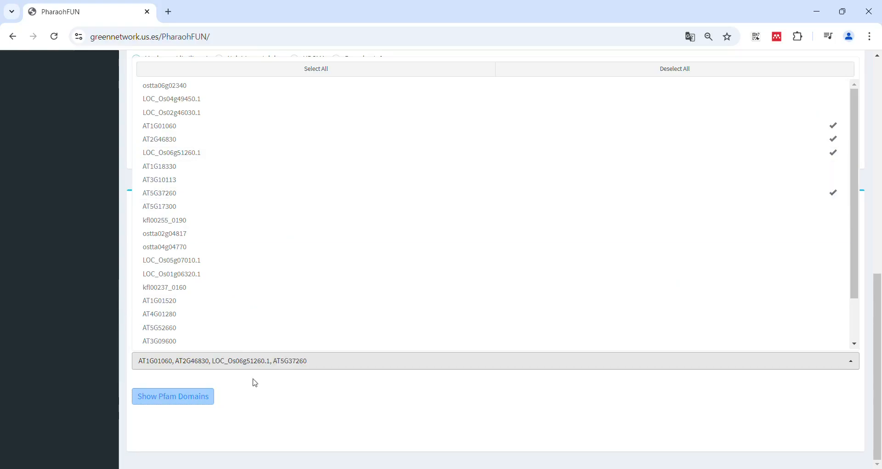
click(198, 395)
scroll(106, 348, down, 1)
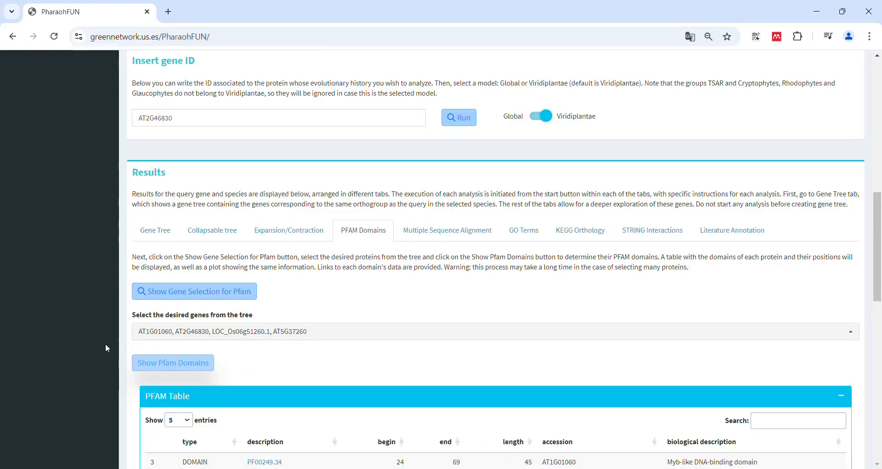
Review the PFAM table and domains localization plot, and open the PF00249.34 domain entry of LOC_Os06g51260.1
scroll(106, 343, down, 1)
scroll(106, 343, down, 4)
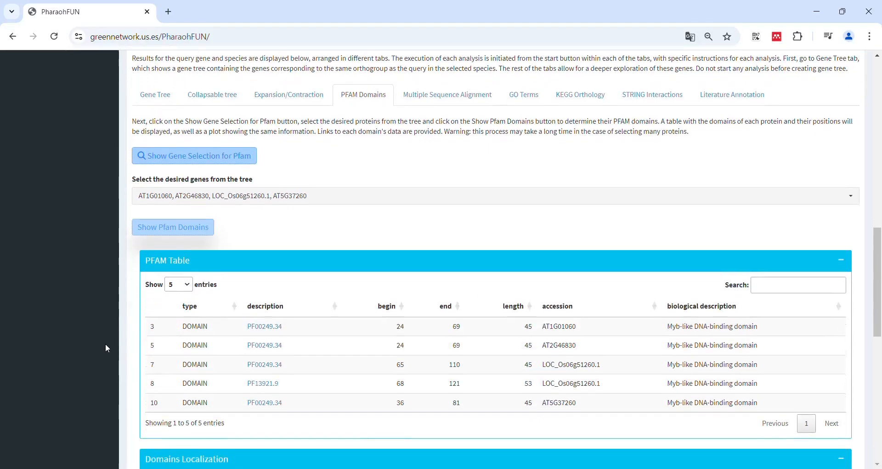
scroll(515, 274, down, 4)
scroll(514, 275, down, 2)
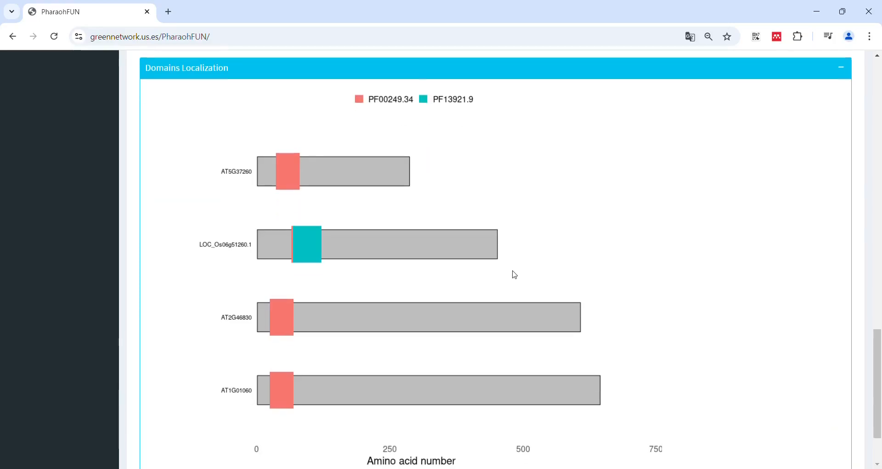
scroll(514, 275, down, 1)
scroll(515, 274, up, 5)
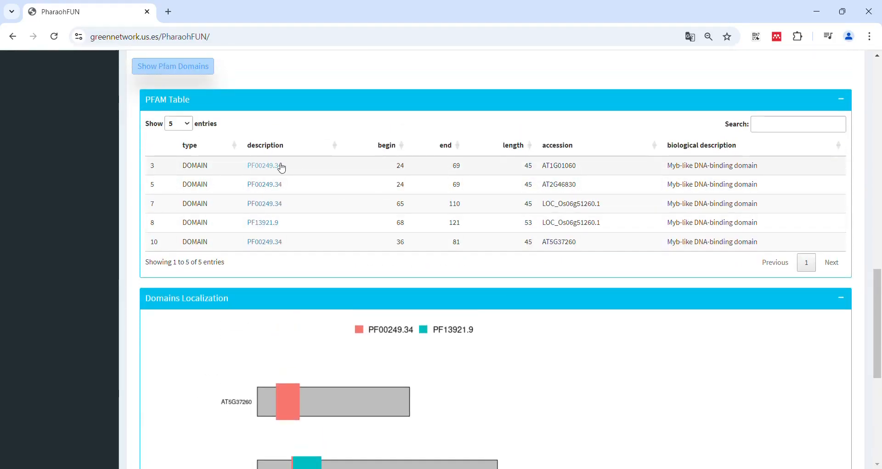
click(275, 207)
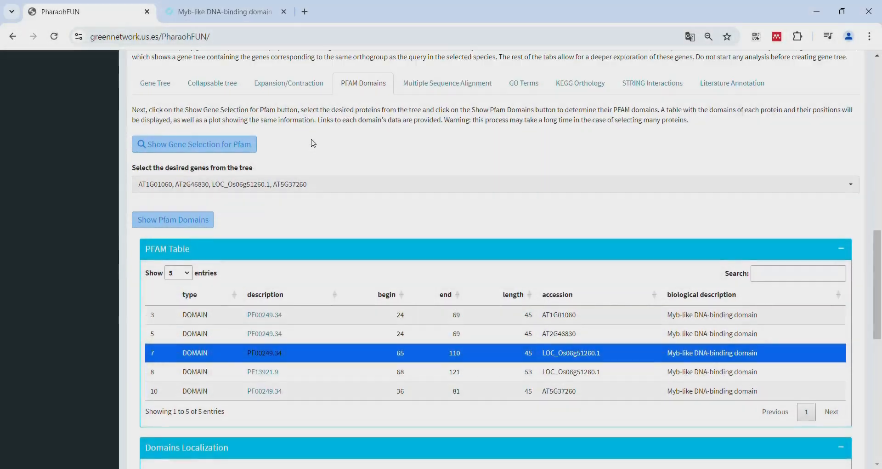
Show the gene selection for the multiple sequence alignment in PharaohFUN and choose MAFFT as the alignment method
scroll(314, 144, up, 1)
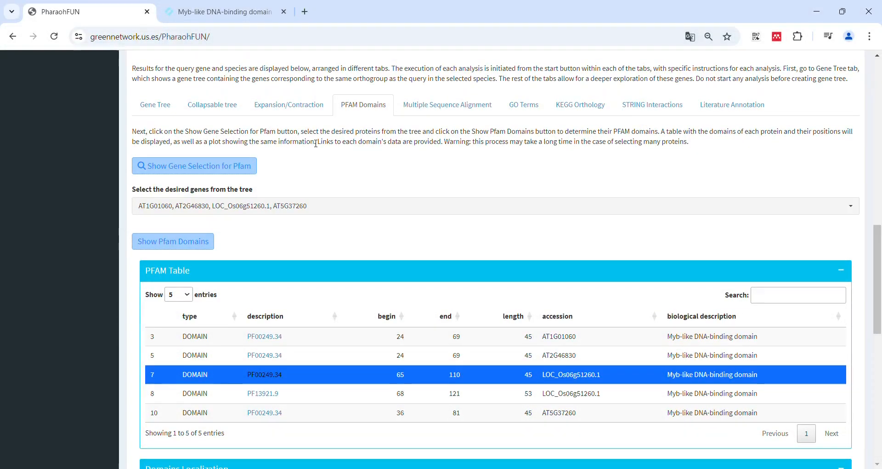
click(431, 110)
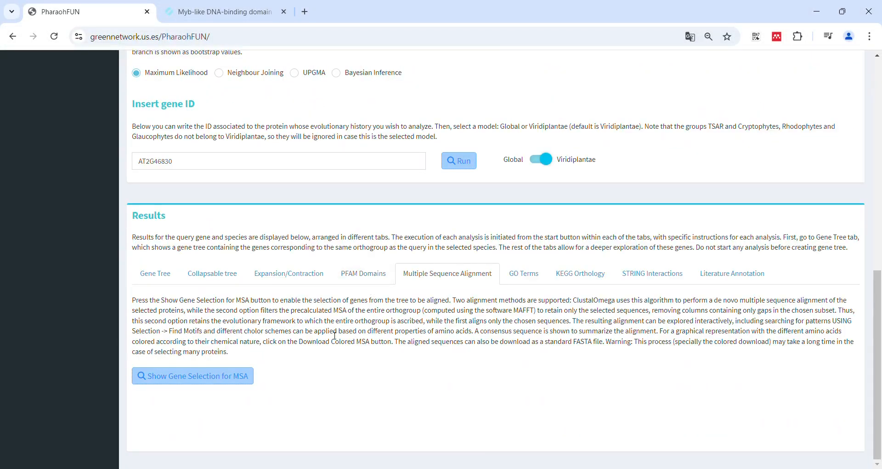
click(236, 372)
scroll(337, 358, down, 1)
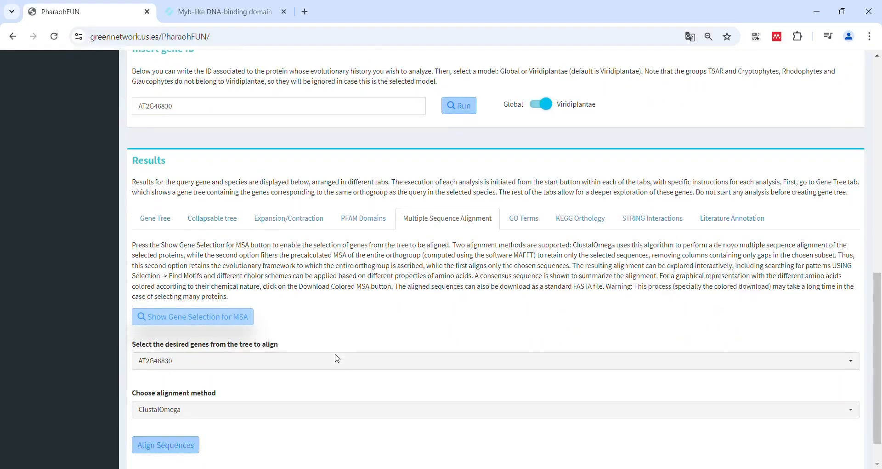
scroll(339, 359, down, 1)
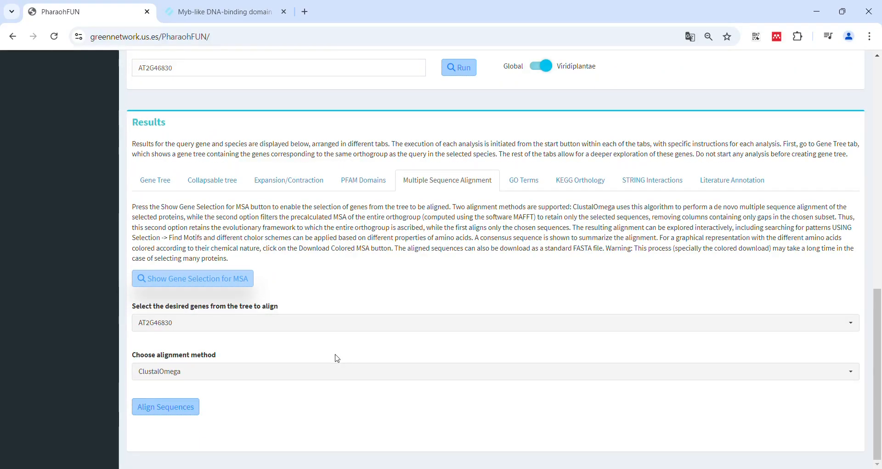
click(278, 371)
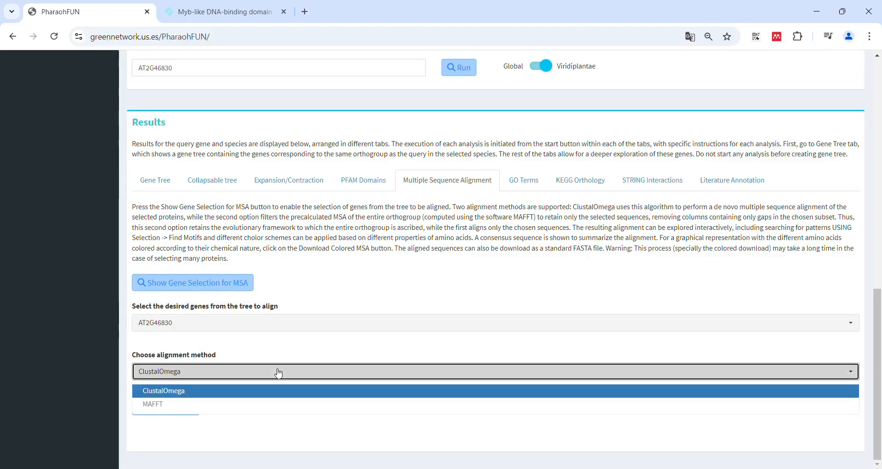
click(272, 404)
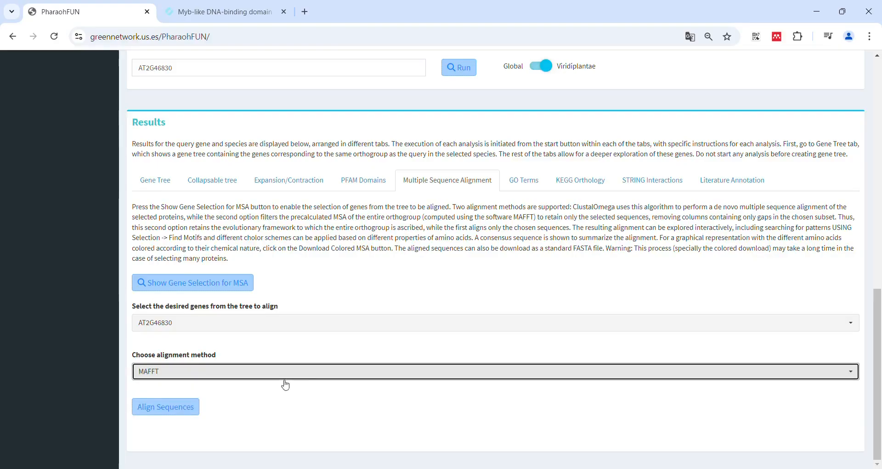
Add genes AT1G01060 and AT3G10113 to the alignment selection and align the sequences
click(260, 327)
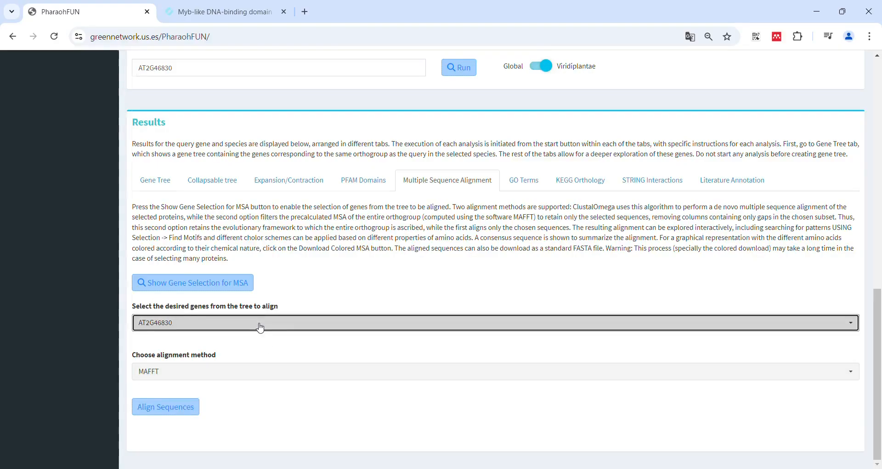
click(296, 127)
click(257, 179)
click(185, 404)
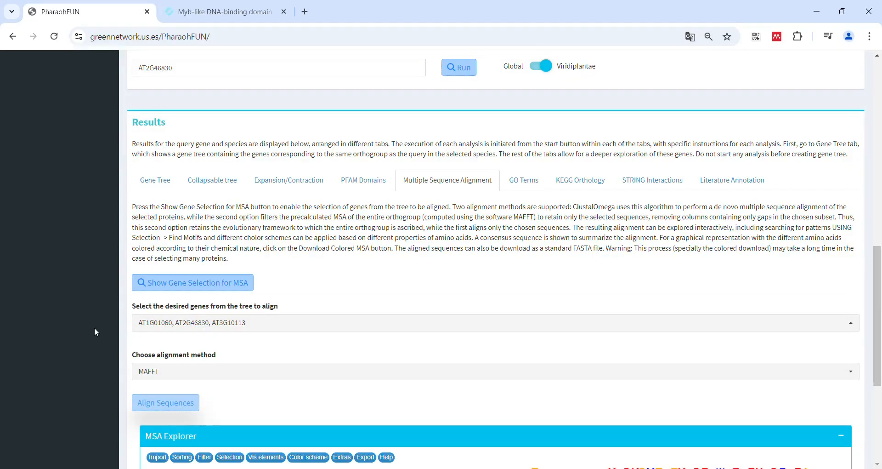
Download the resulting alignment both as an MSA FASTA file and as a colored MSA
scroll(96, 331, down, 4)
scroll(94, 327, down, 1)
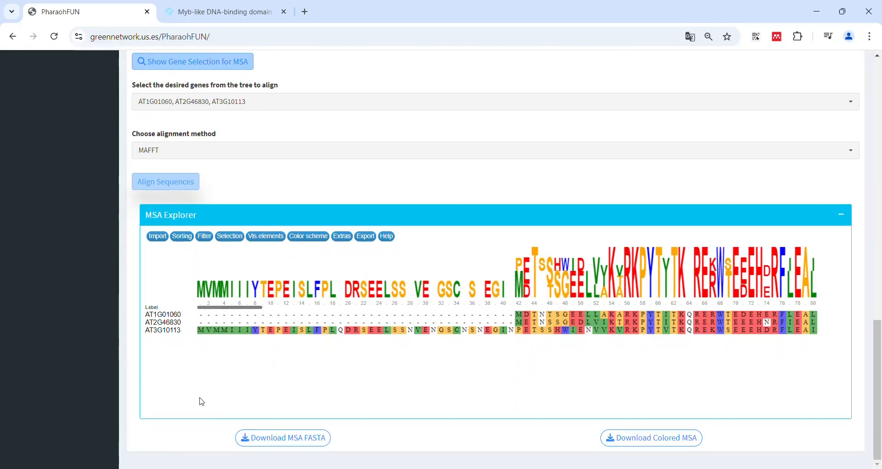
click(299, 439)
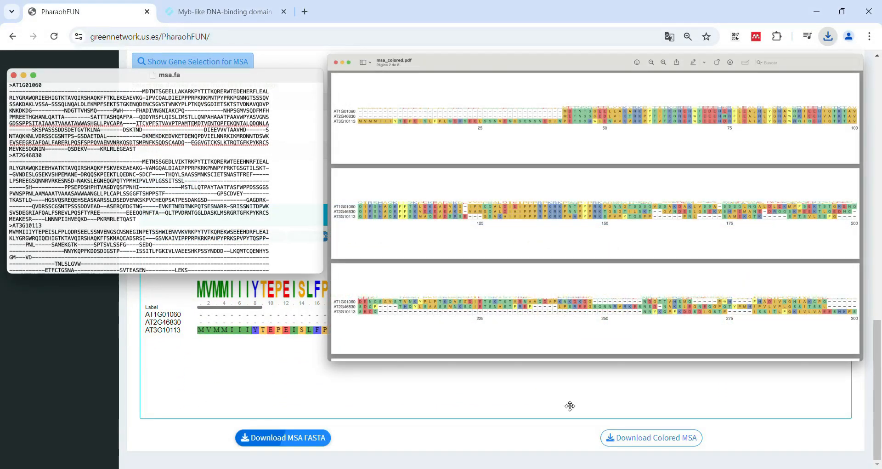
click(626, 439)
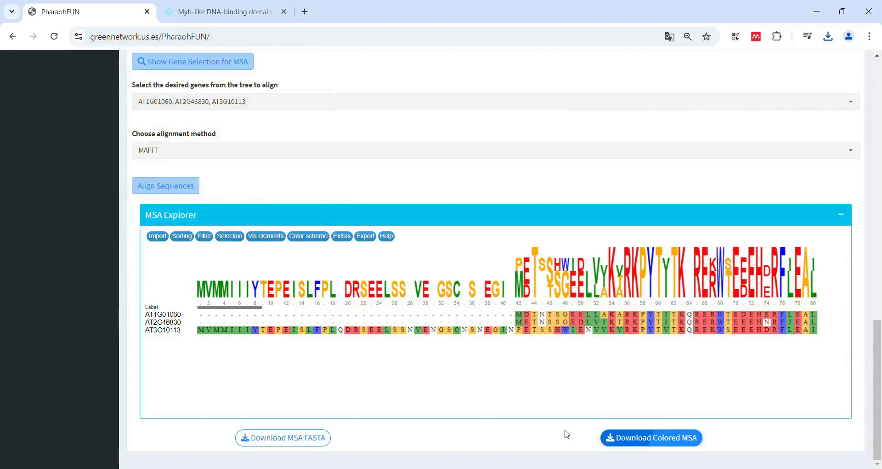
Look along the alignment in the MSA Explorer and open its Selection options
mouse_move(260, 311)
mouse_down()
mouse_move(309, 308)
mouse_move(258, 310)
mouse_up()
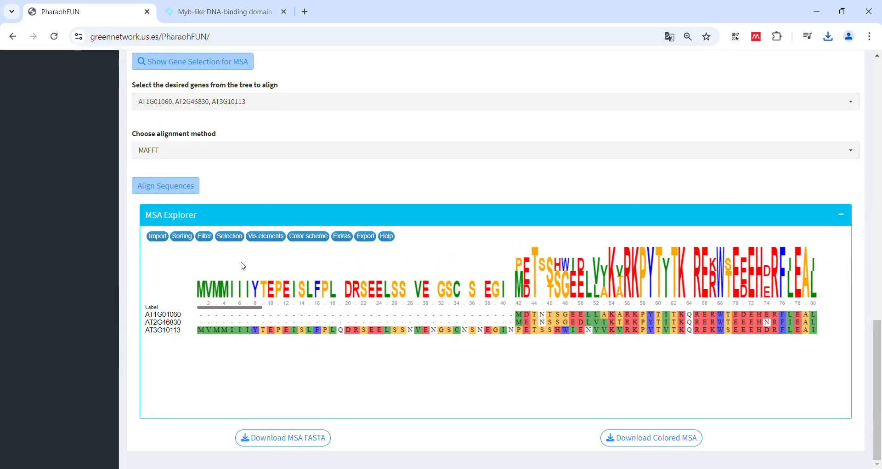
click(236, 238)
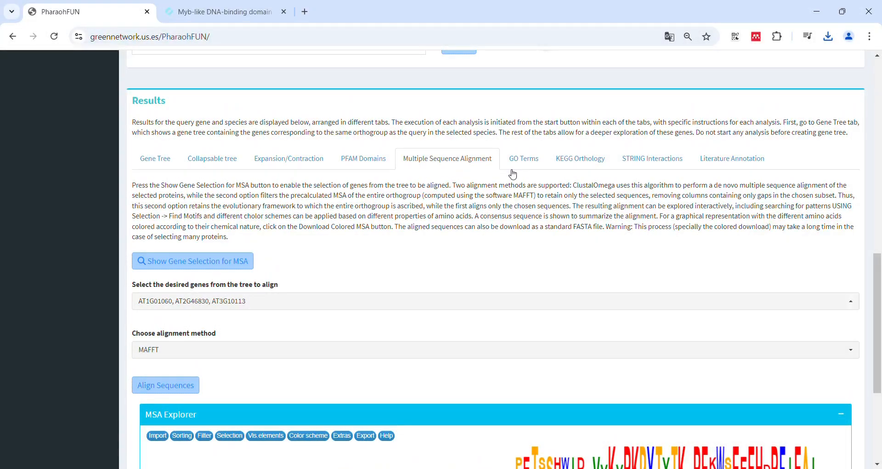
Show the gene selection for the GO terms annotation
click(517, 161)
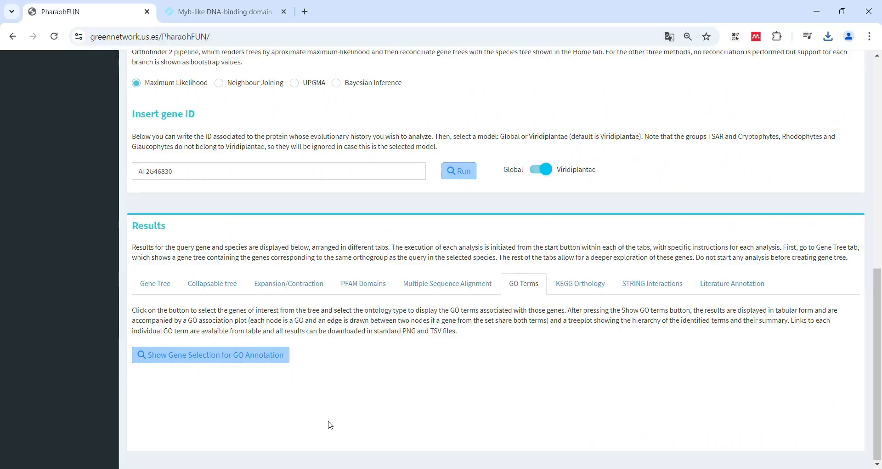
click(279, 359)
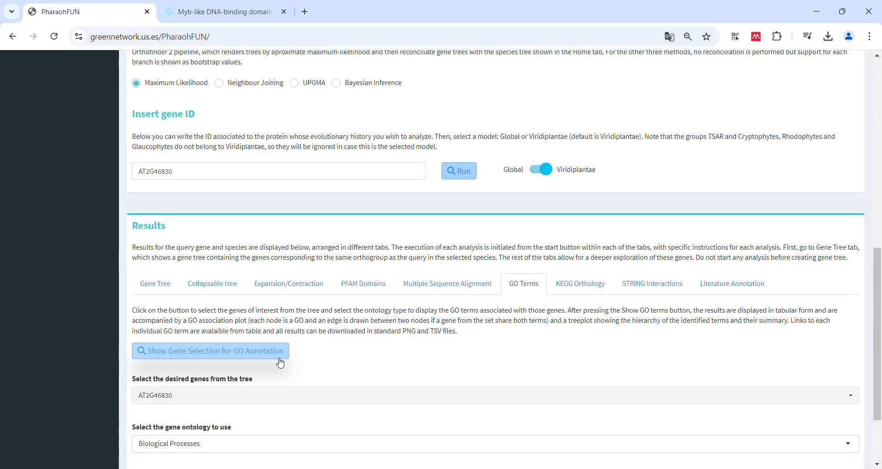
scroll(359, 405, down, 2)
Add genes AT1G01060, LOC_Os06g51260.1 and LOC_Os02g46030.1 to the GO selection and show their Biological Processes GO terms
click(319, 299)
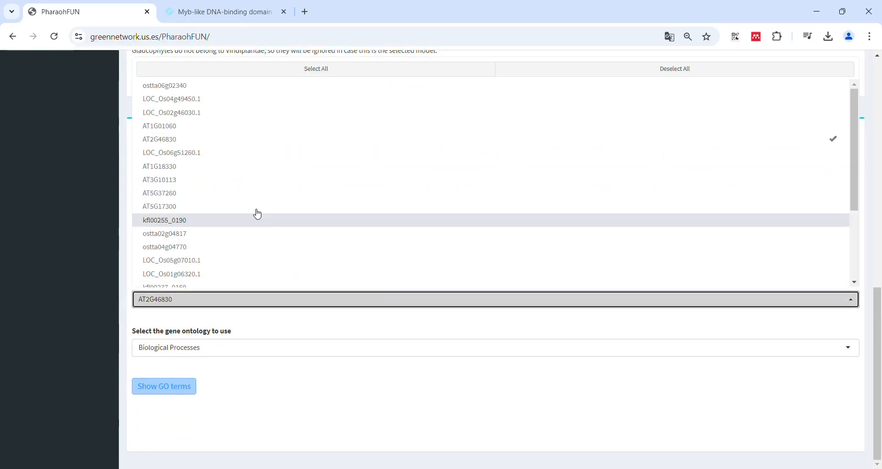
click(238, 129)
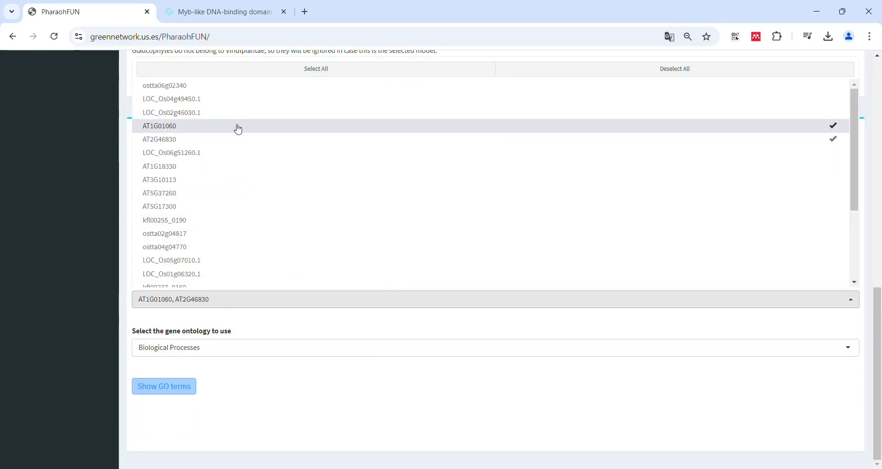
click(184, 157)
click(213, 112)
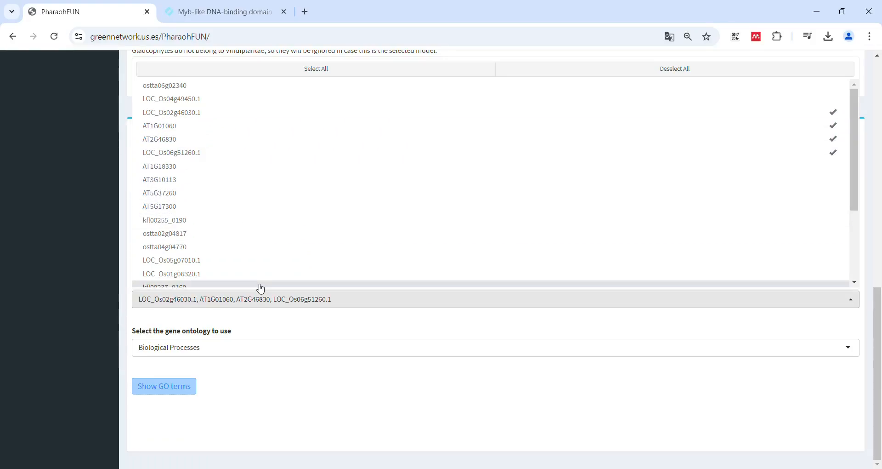
click(254, 366)
click(164, 384)
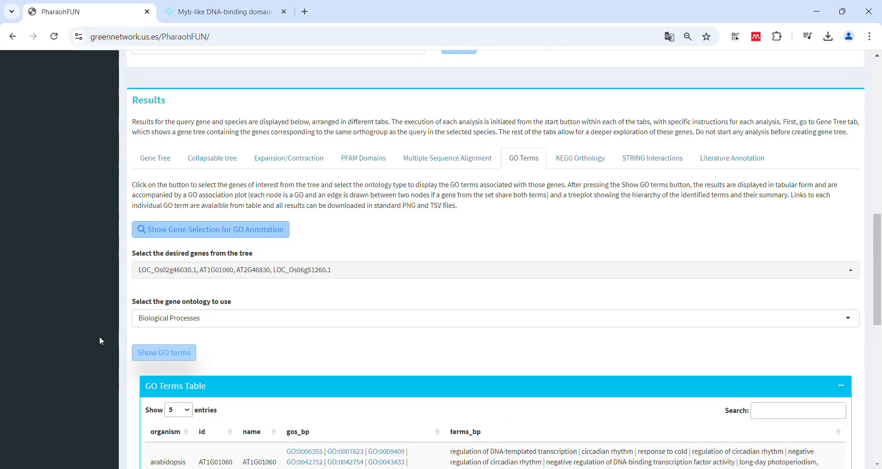
scroll(100, 339, down, 5)
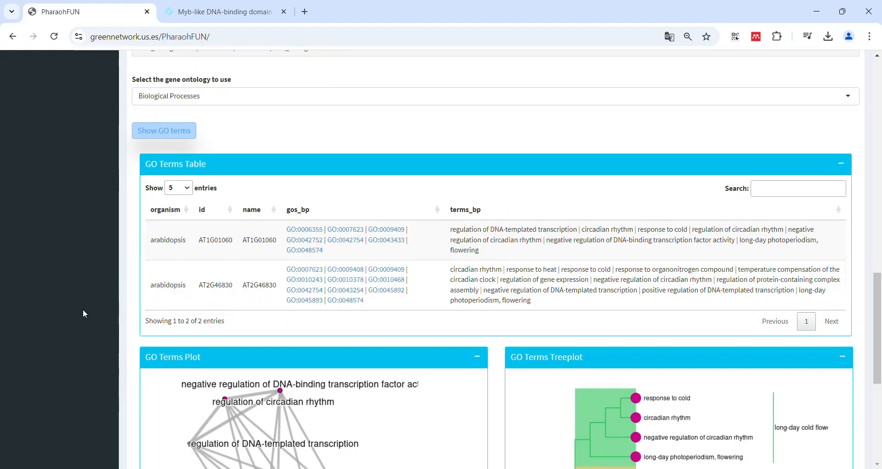
scroll(83, 309, down, 2)
scroll(82, 310, down, 4)
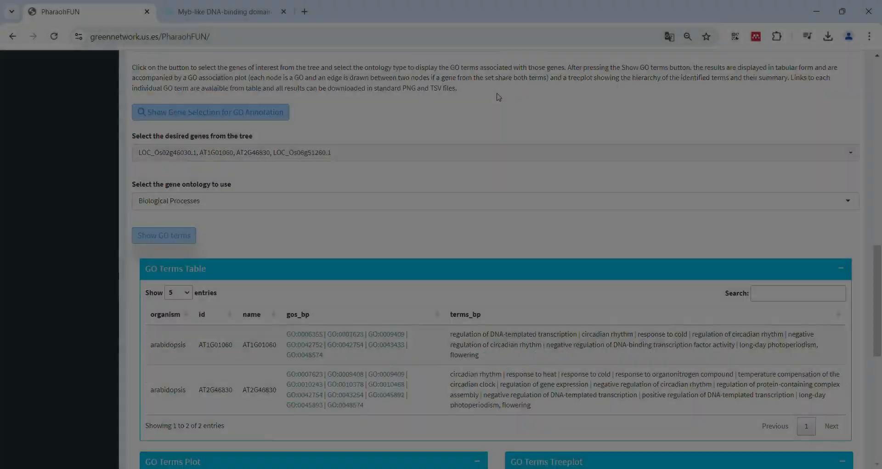
Show the gene selection for KEGG annotation, add gene AT1G01060 and show the KEGG pathways
scroll(568, 123, up, 3)
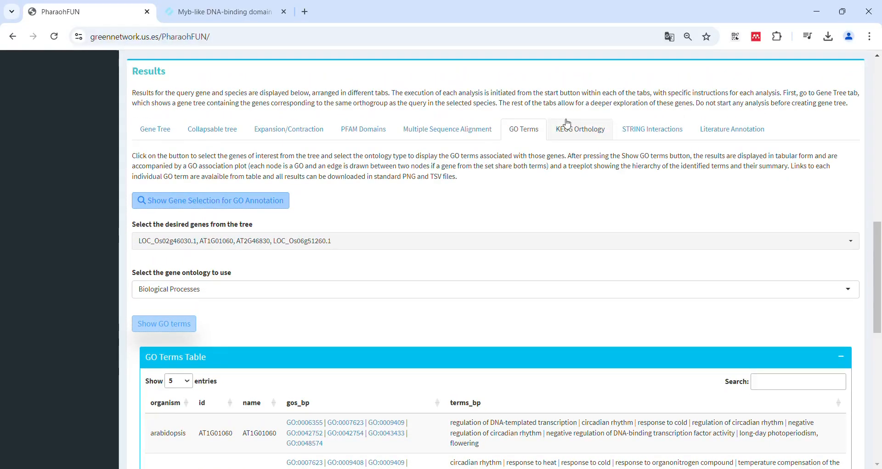
click(568, 123)
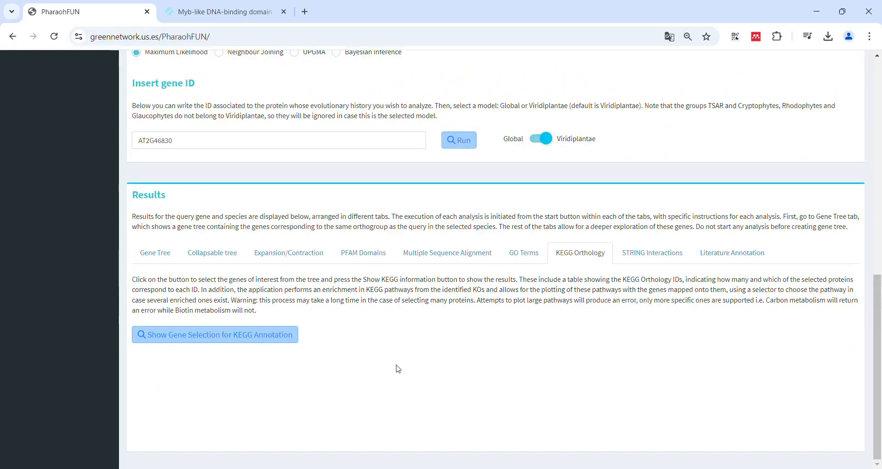
click(259, 337)
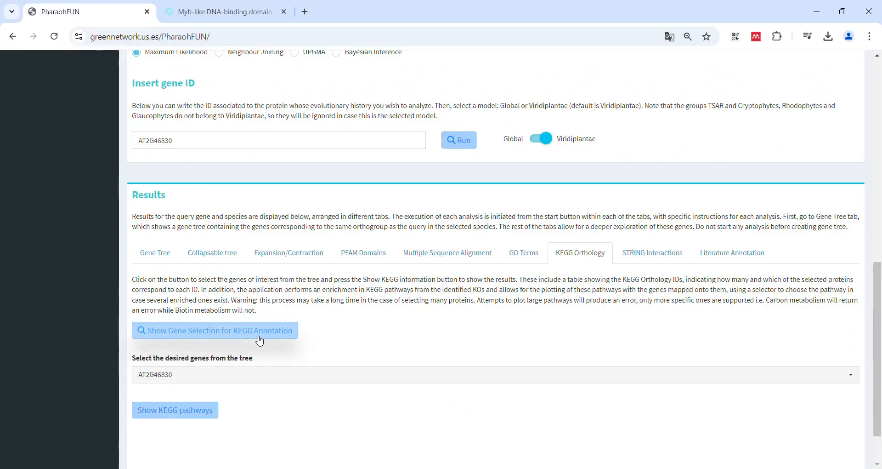
click(274, 380)
click(210, 132)
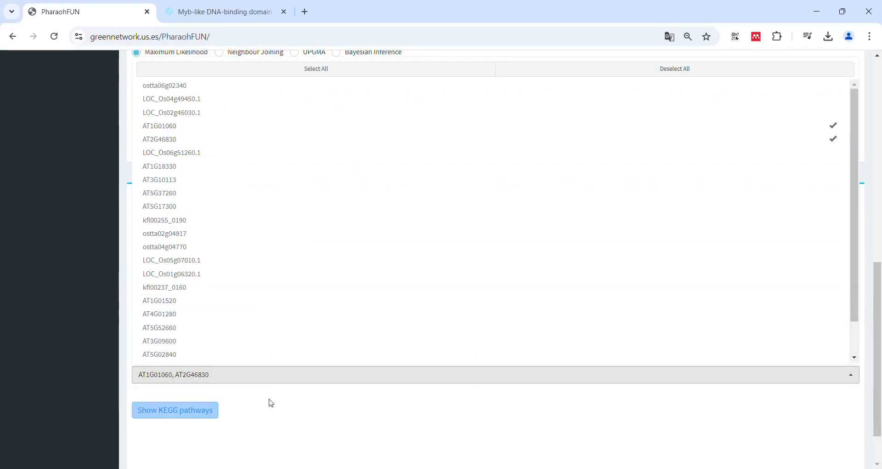
click(270, 402)
click(188, 408)
Review the KO terms and KEGG pathways tables, and plot pathway 04712
scroll(106, 349, down, 1)
scroll(106, 354, down, 1)
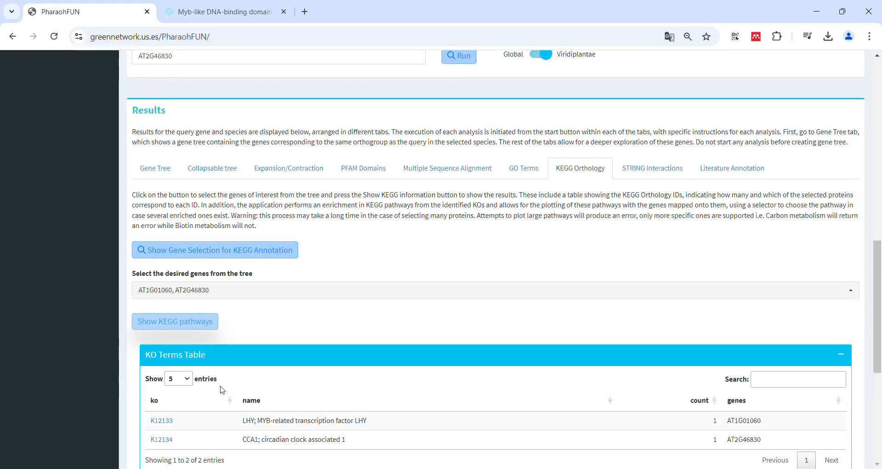
scroll(246, 398, down, 3)
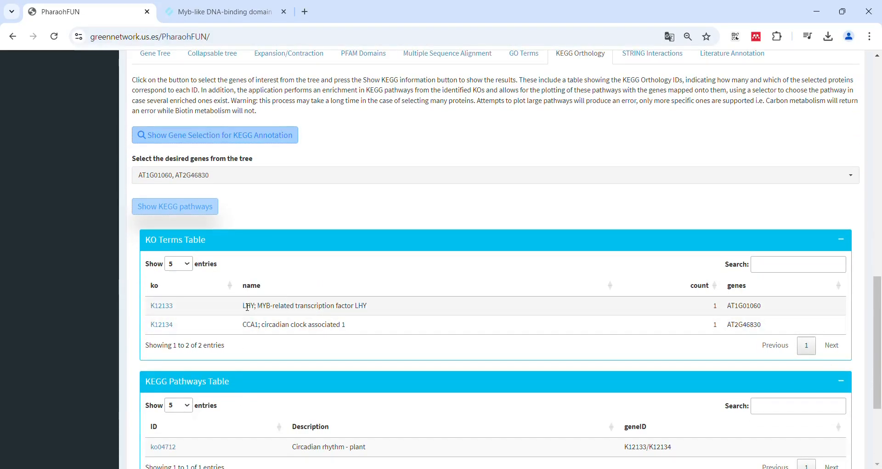
scroll(286, 320, down, 1)
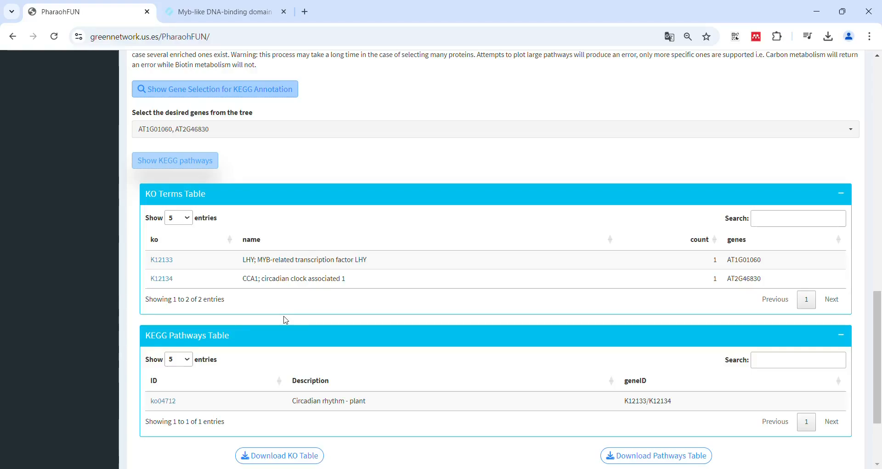
scroll(286, 320, down, 2)
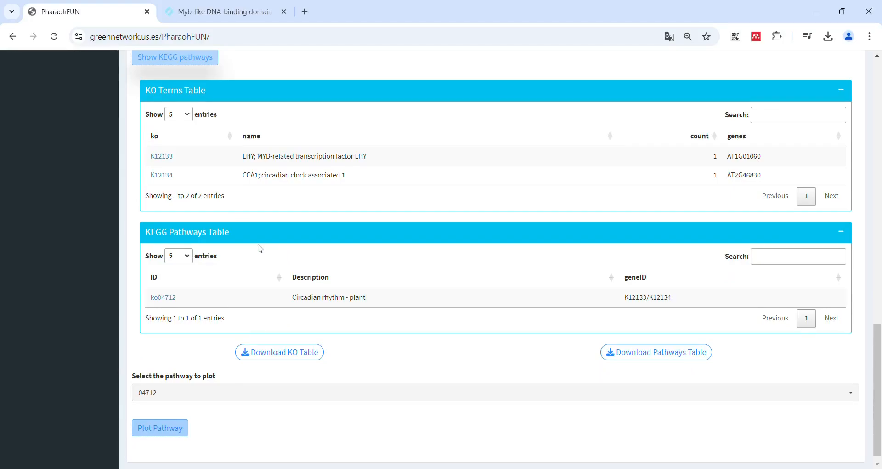
scroll(223, 338, down, 1)
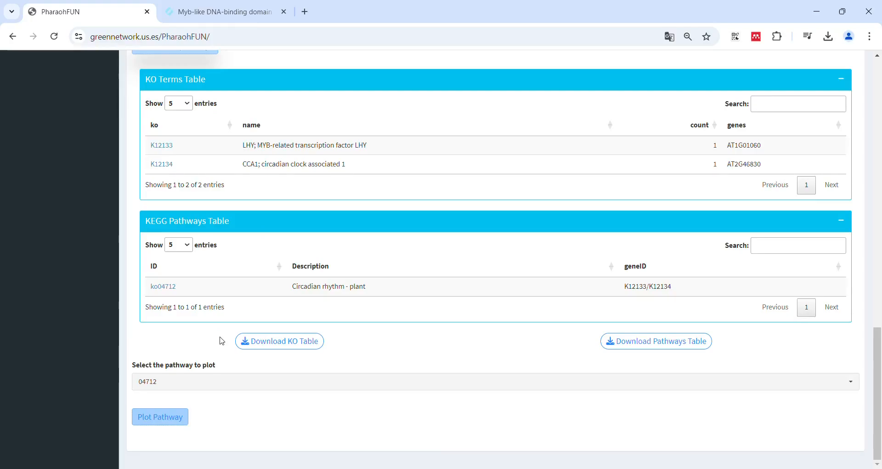
click(156, 416)
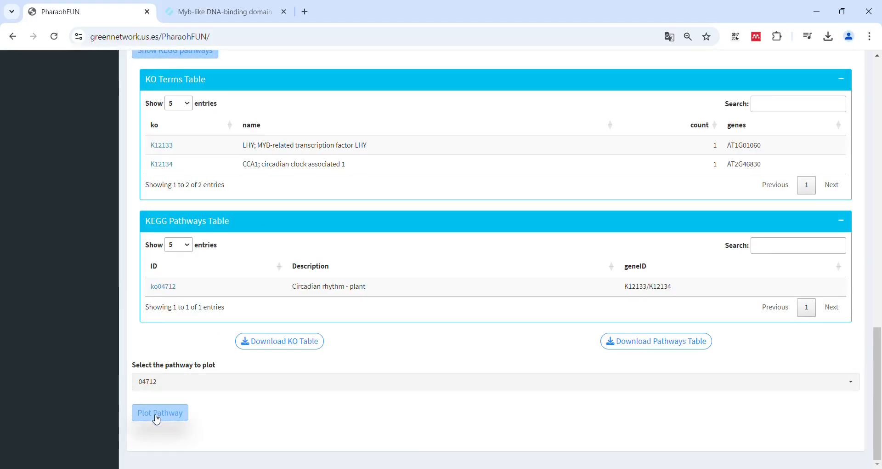
Review the plotted circadian rhythm pathway and download the KEGG pathway plot
scroll(156, 419, down, 7)
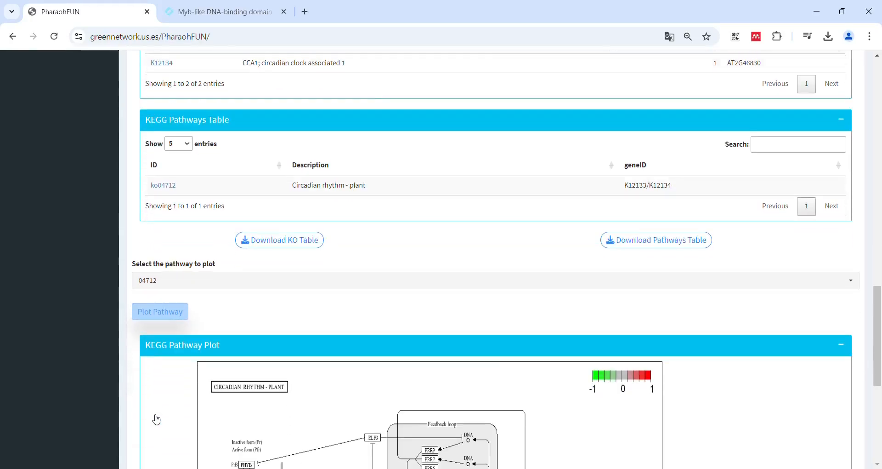
scroll(153, 418, down, 1)
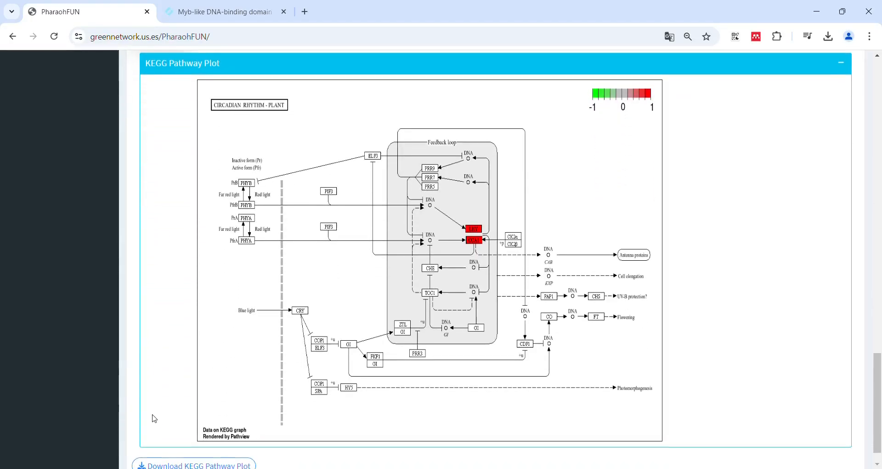
click(173, 464)
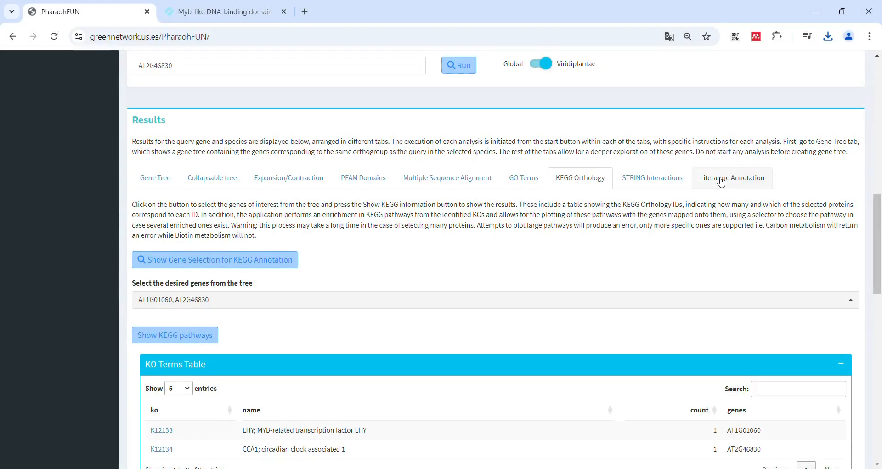
Show the search box for literature annotation and enter CCA1 as the search term
click(721, 183)
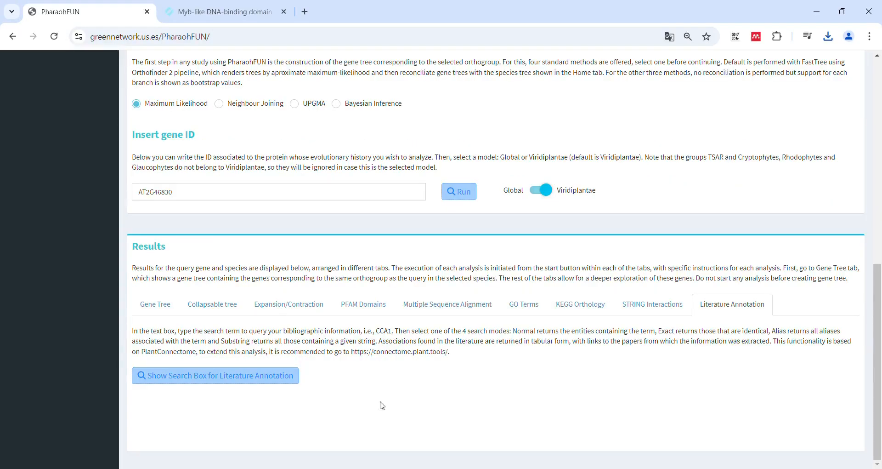
click(229, 370)
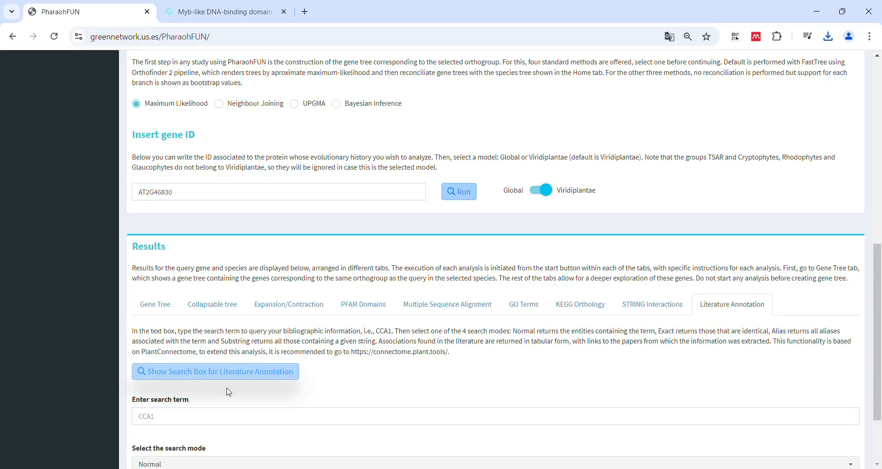
scroll(381, 379, down, 3)
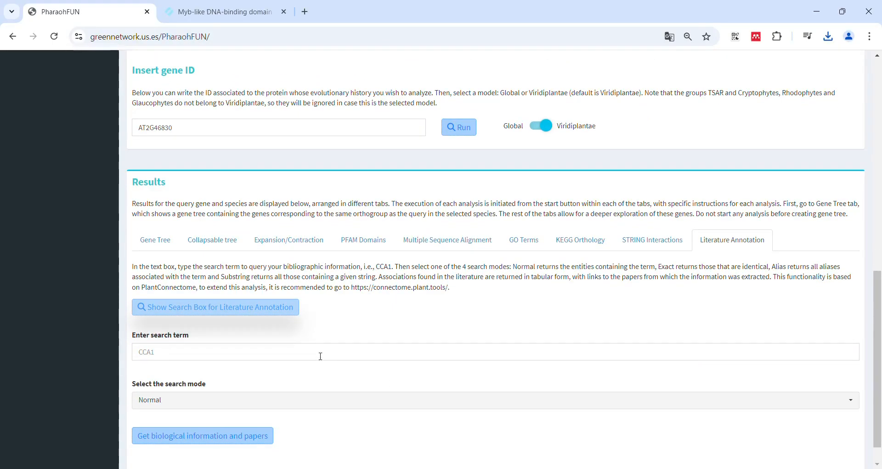
click(312, 350)
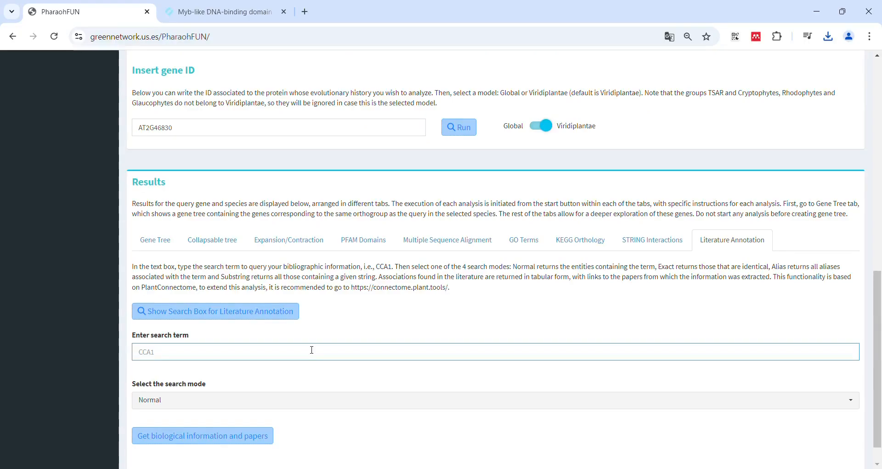
text(CCA1)
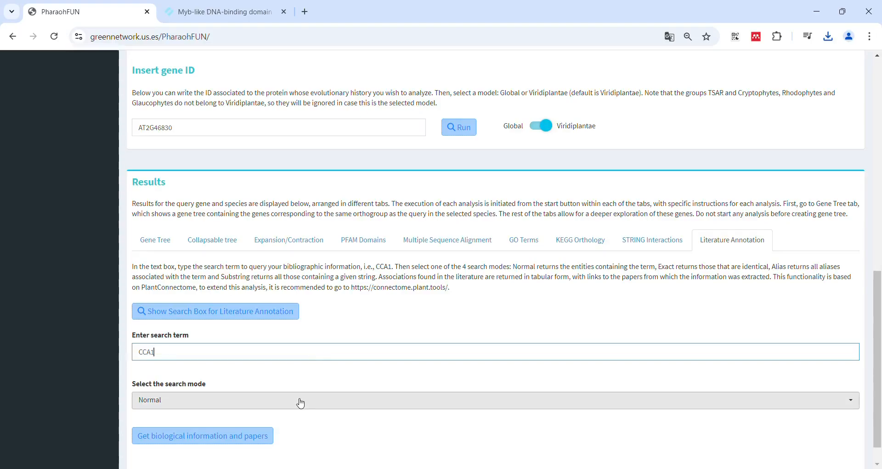
Set the literature search mode to Alias and get the biological information and papers
scroll(300, 403, down, 1)
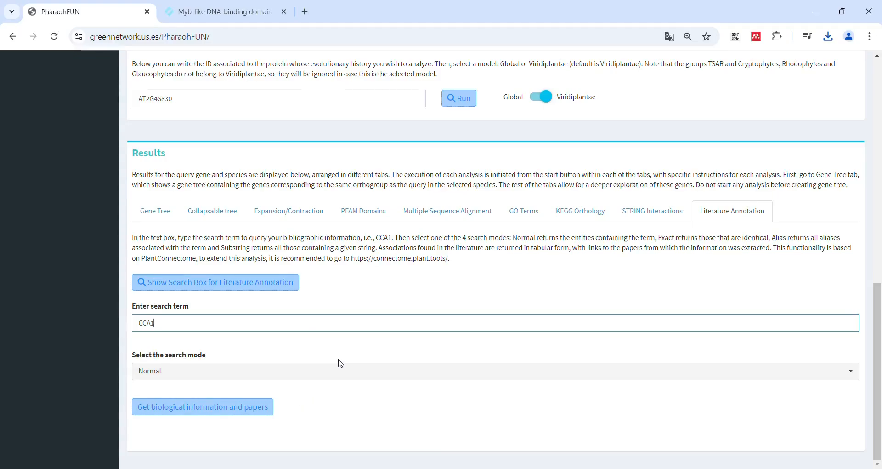
click(341, 374)
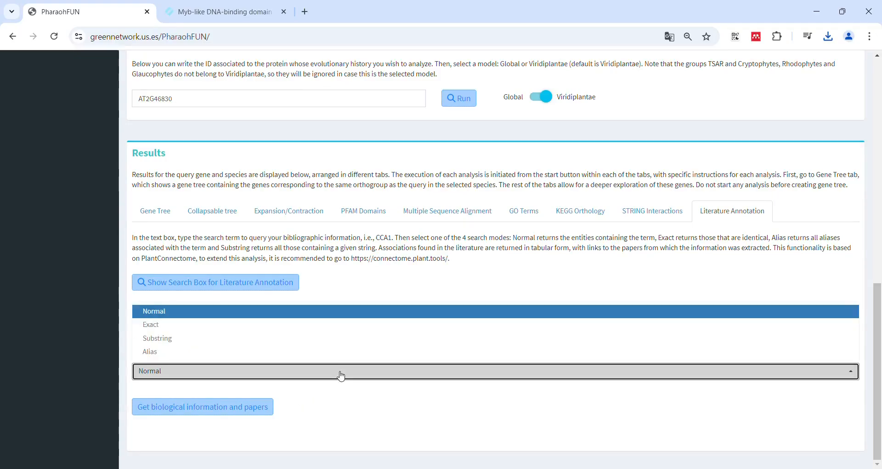
click(222, 352)
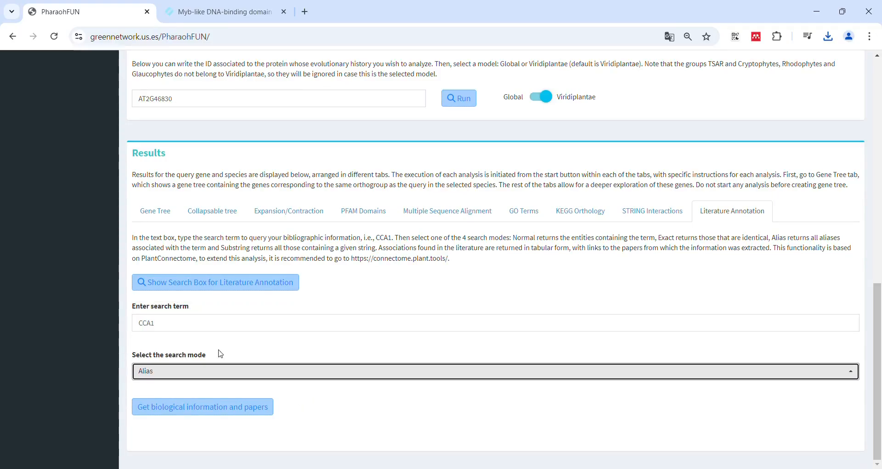
click(218, 407)
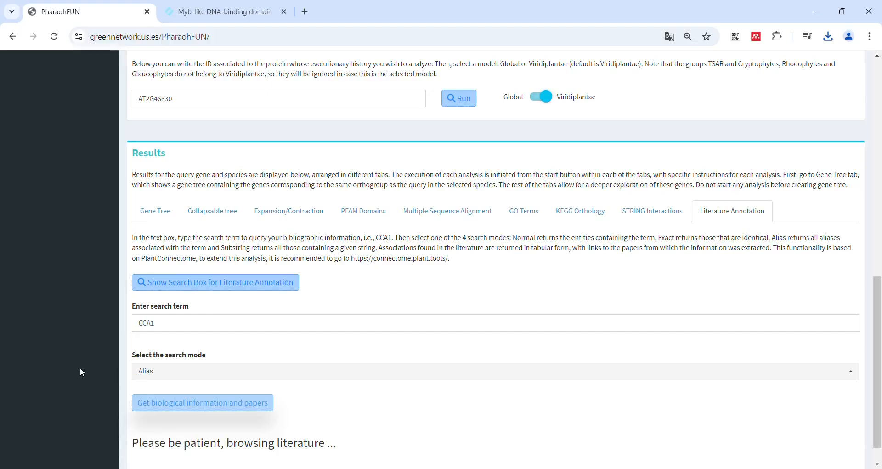
Review the literature table and open the paper linked to the ATCCA1 displays circadian rhythm entry
scroll(80, 368, down, 3)
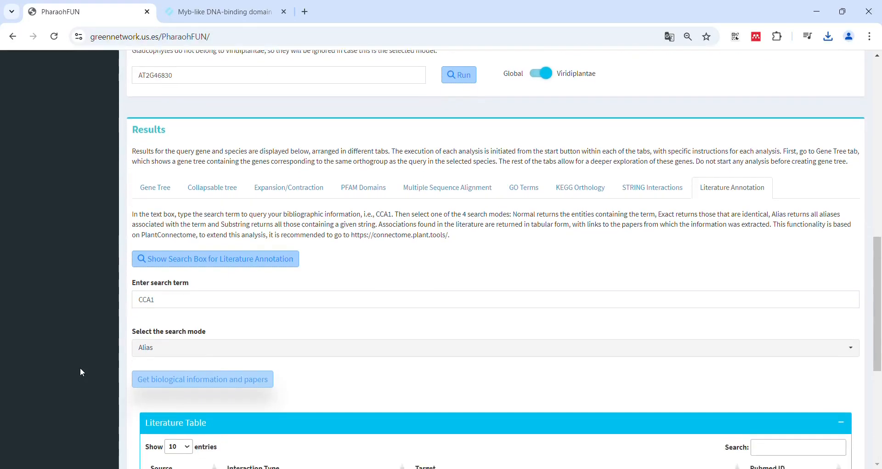
scroll(81, 369, down, 4)
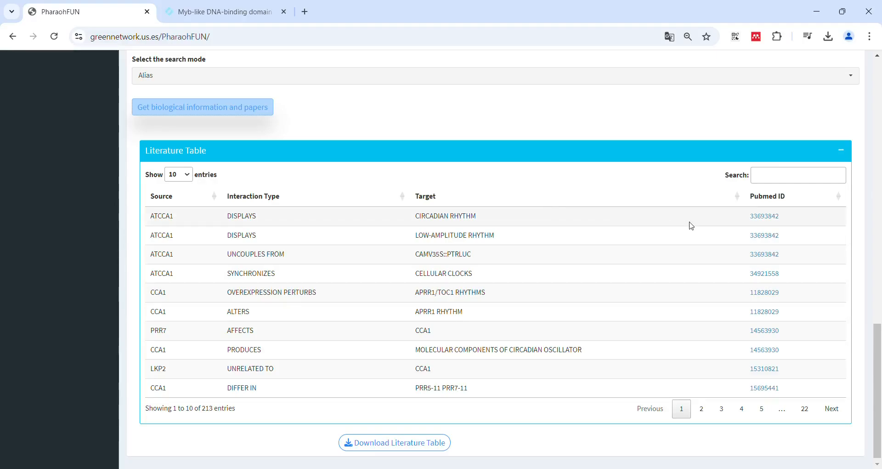
click(760, 220)
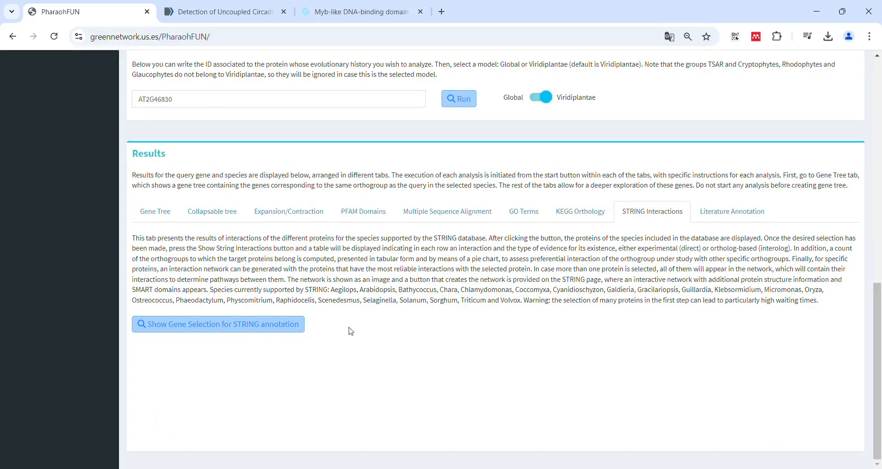
Show the gene selection for STRING annotation, select gene AT2G46830 and show its STRING interactions
click(256, 322)
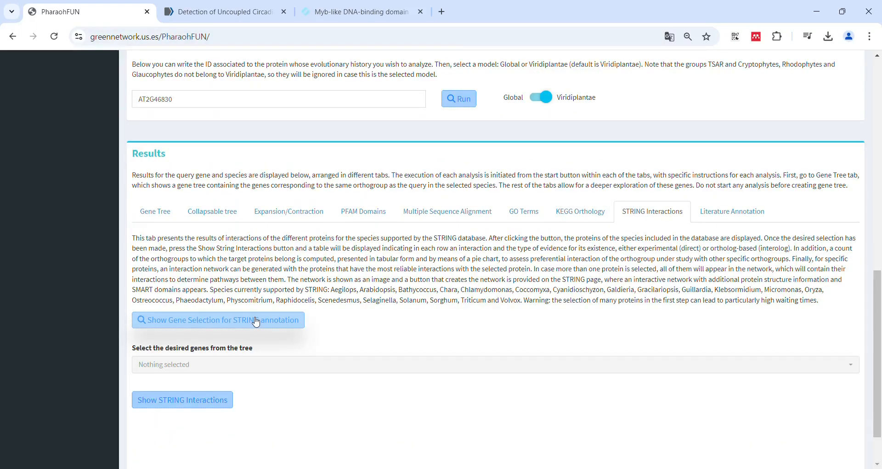
scroll(275, 317, down, 1)
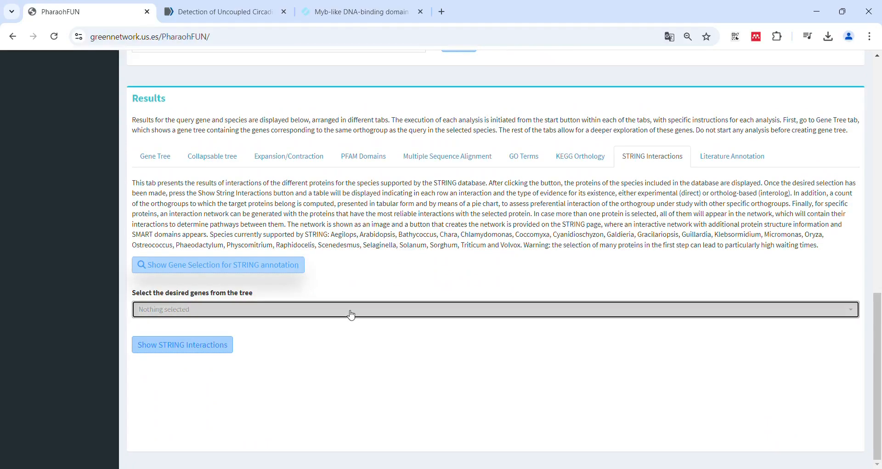
click(350, 312)
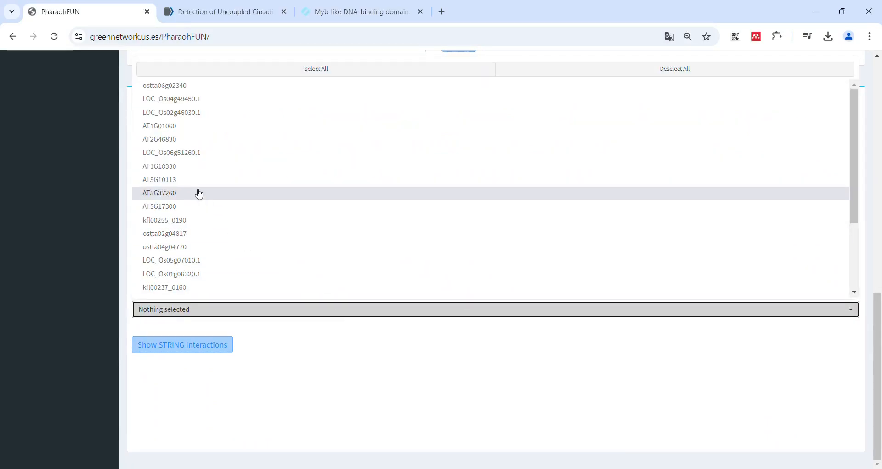
click(180, 140)
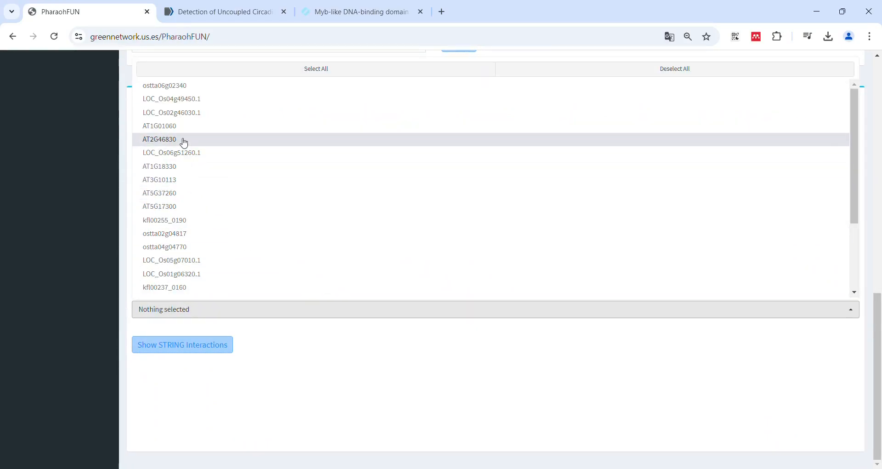
click(170, 345)
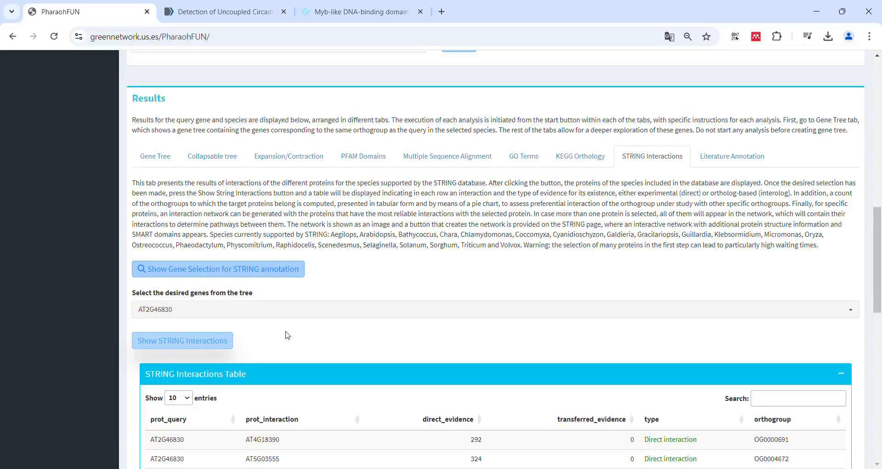
Examine the STRING interactions table, the interacting orthogroups table and the slices of the orthogroups pie plot
scroll(287, 336, down, 3)
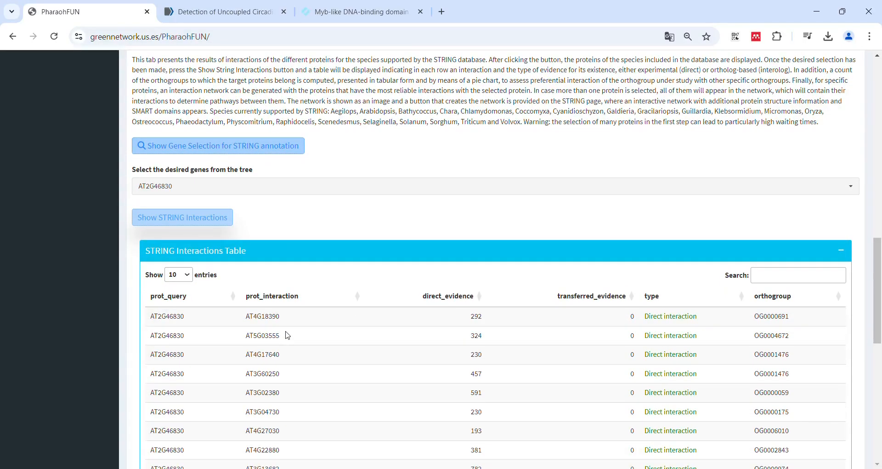
scroll(287, 335, down, 2)
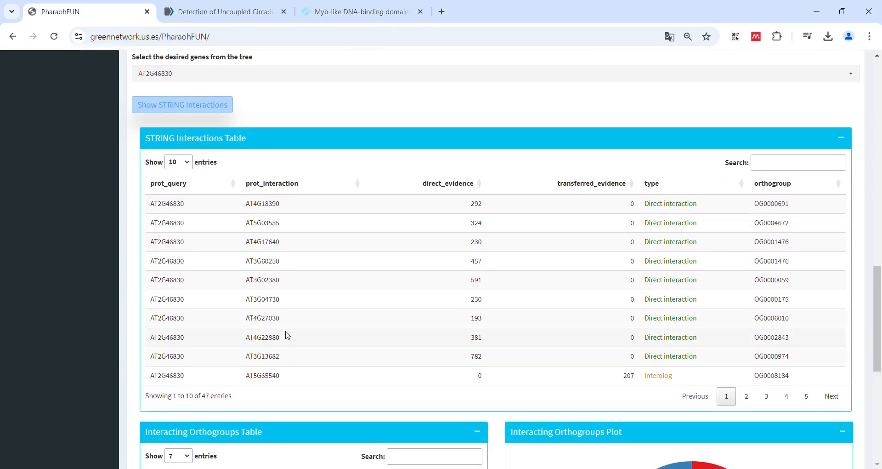
scroll(287, 335, down, 2)
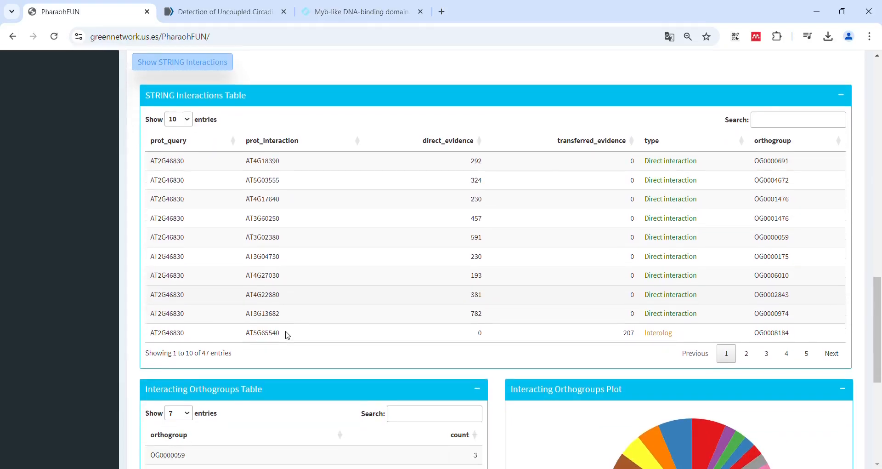
scroll(288, 335, down, 2)
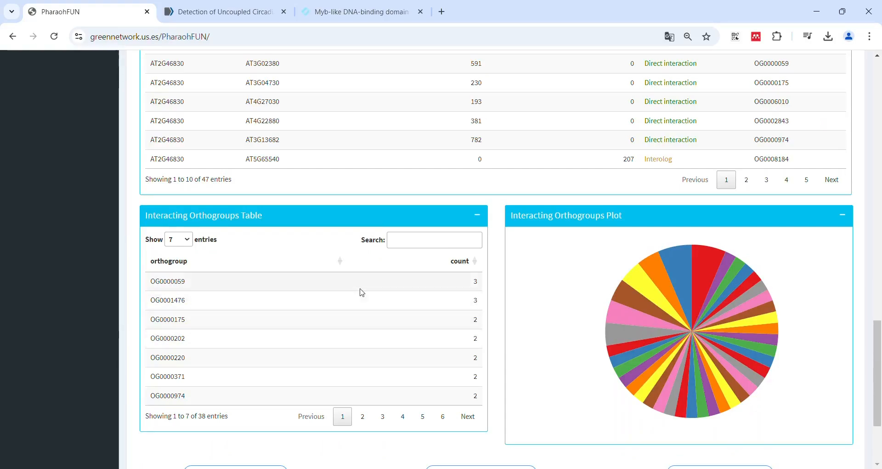
mouse_move(578, 283)
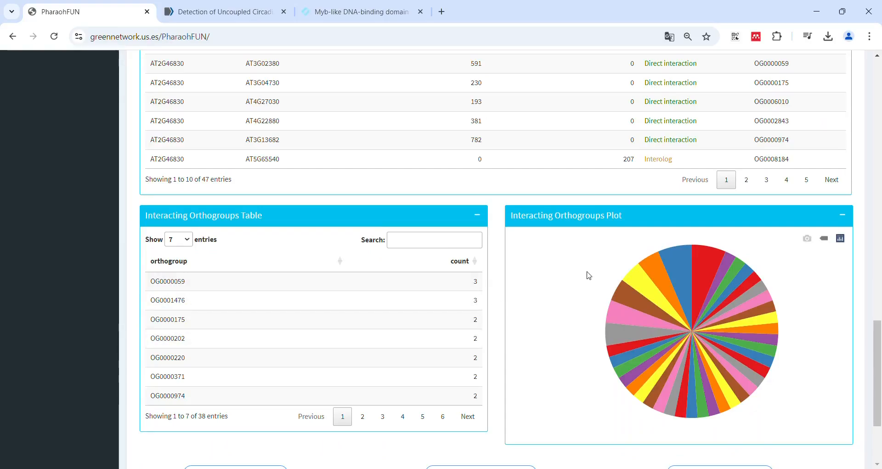
mouse_move(674, 259)
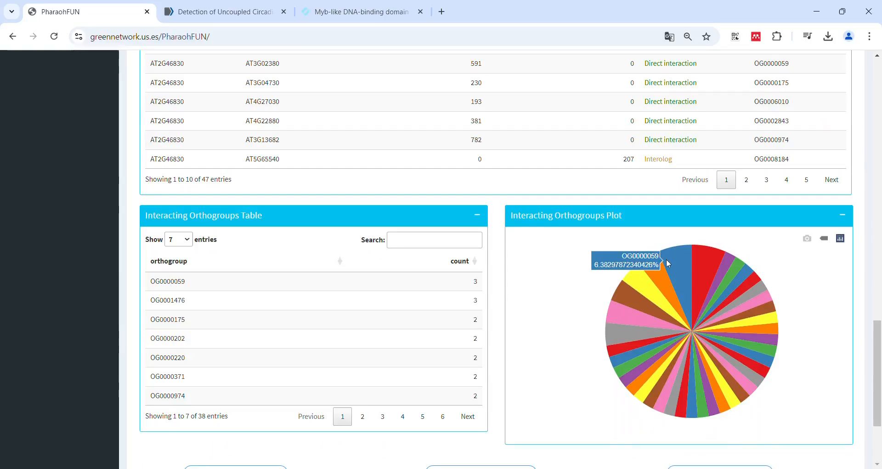
mouse_move(646, 276)
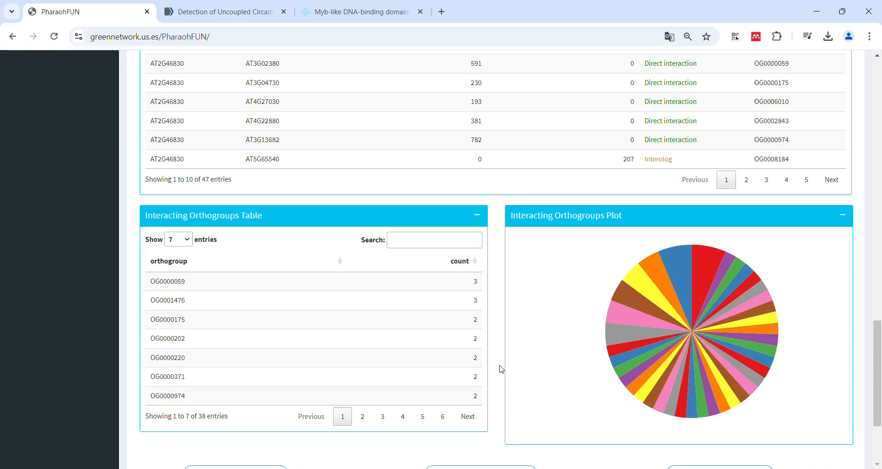
scroll(130, 256, up, 8)
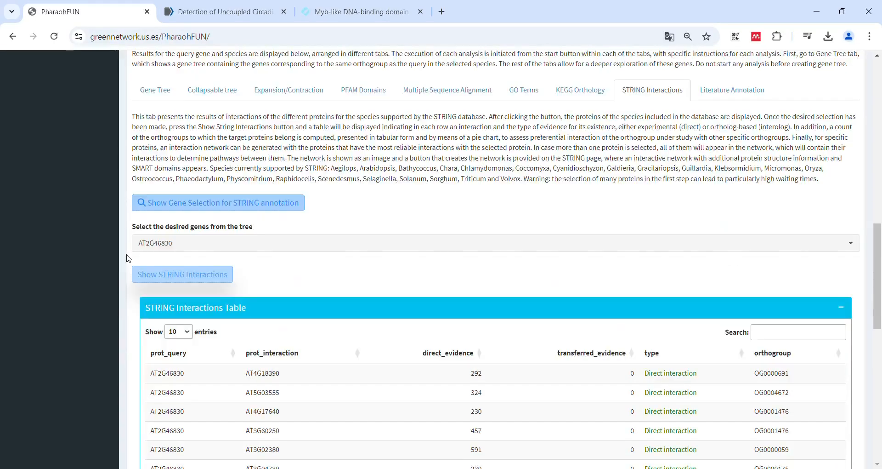
scroll(129, 258, up, 15)
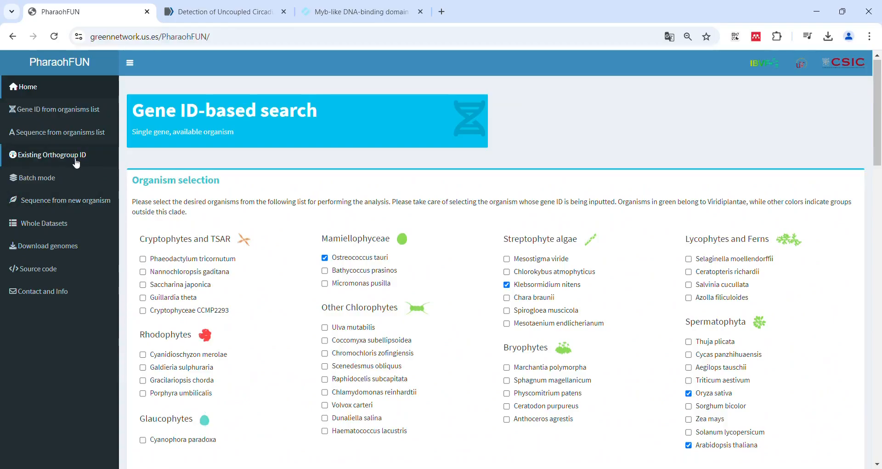
Plot the STRING network for gene AT2G46830 and open its interactive network on the STRING website
scroll(309, 358, down, 18)
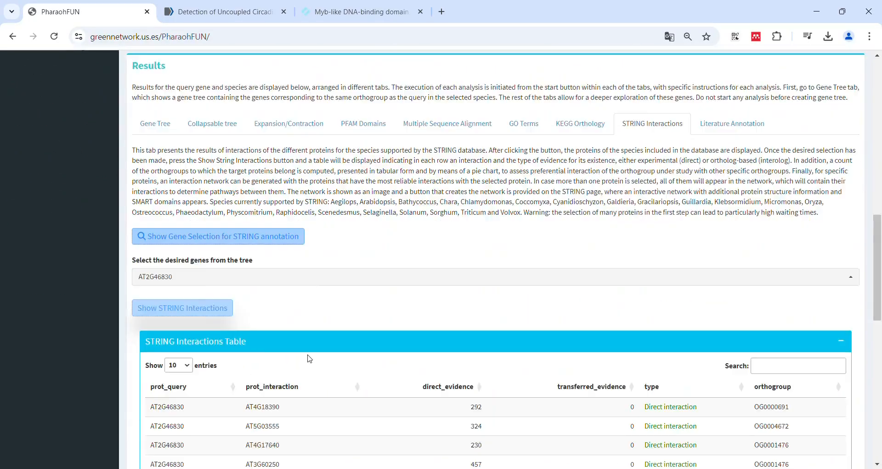
scroll(310, 358, down, 9)
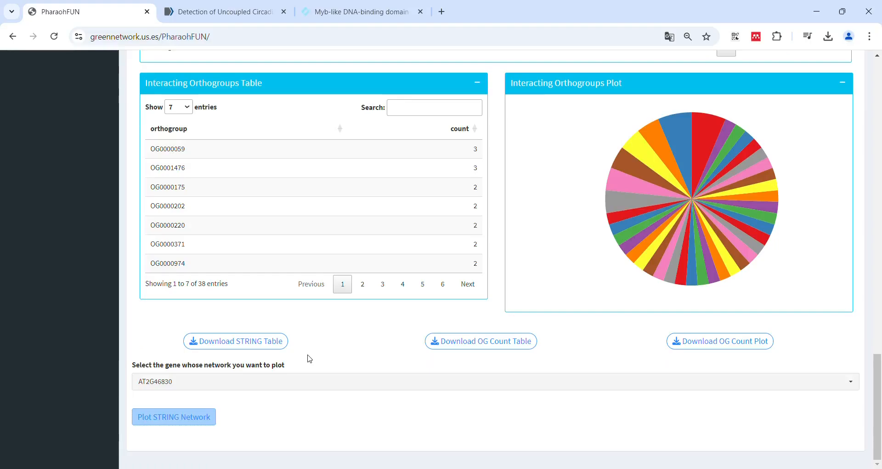
click(196, 418)
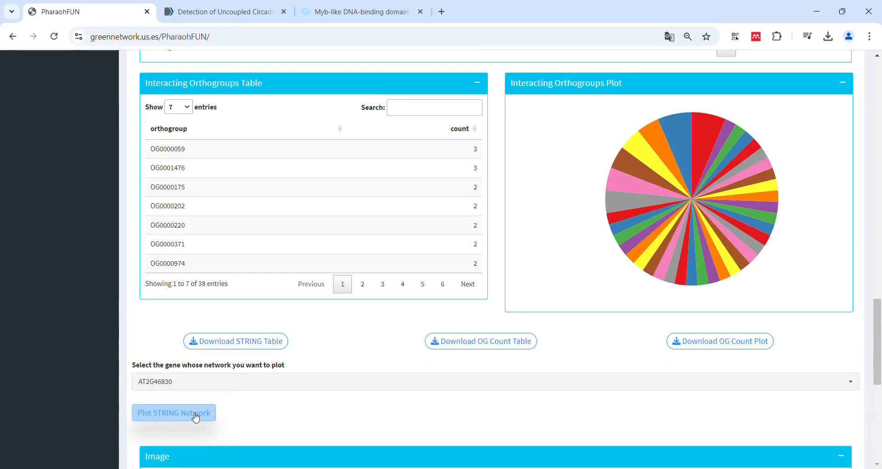
scroll(196, 418, down, 8)
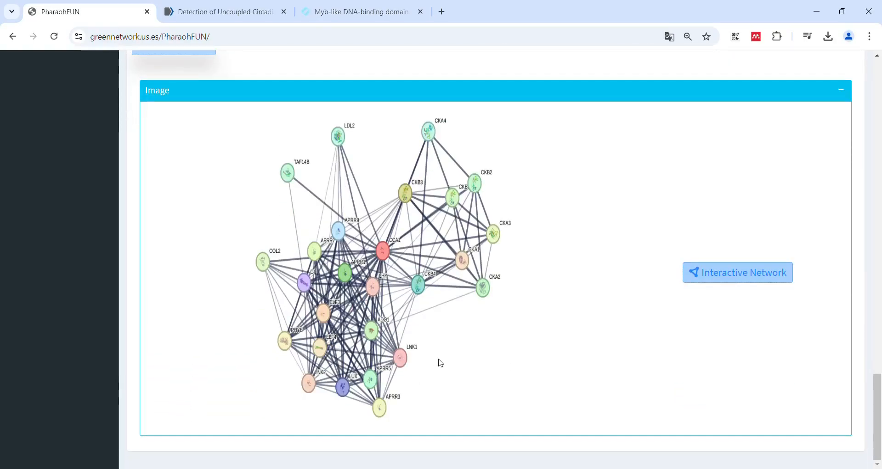
click(733, 269)
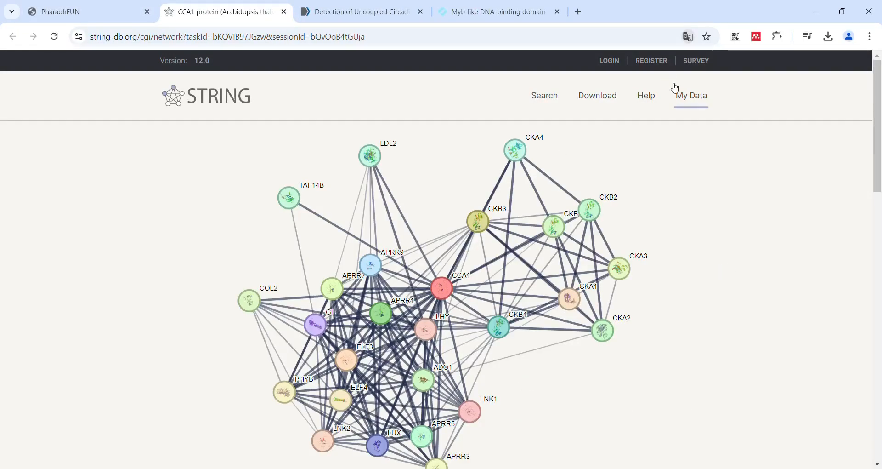
scroll(663, 208, down, 1)
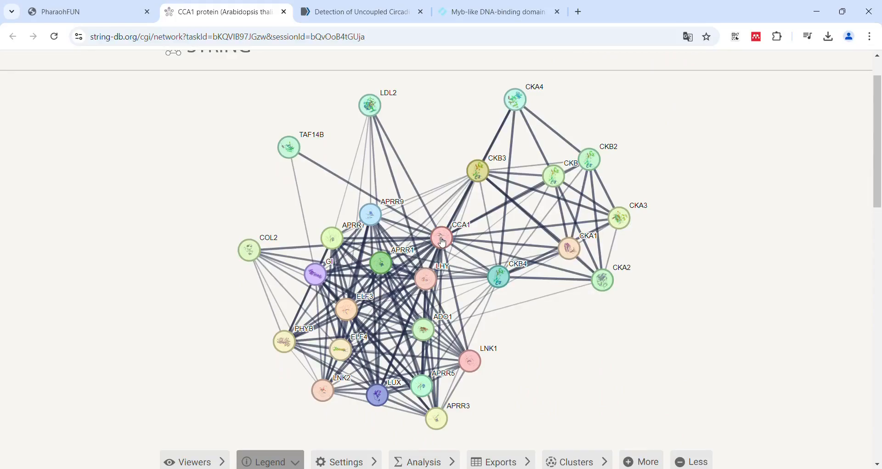
Open the CCA1 node's information in the STRING network and return to PharaohFUN's overview of search modalities
click(443, 241)
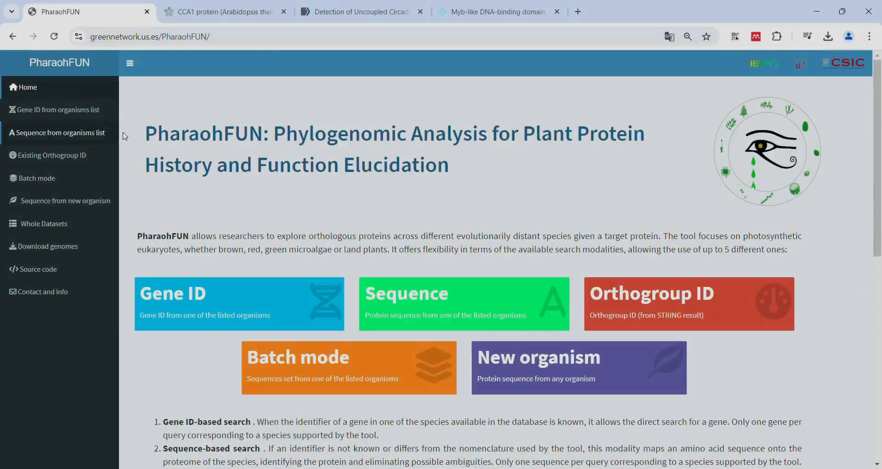
scroll(239, 265, down, 1)
scroll(240, 264, down, 1)
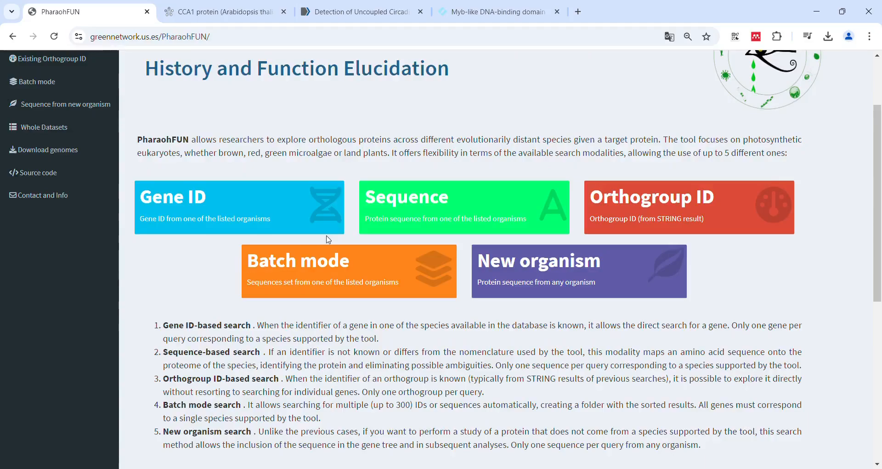
Open the Sequence-based search, select Arabidopsis thaliana for the analysis and paste the protein sequence
click(391, 195)
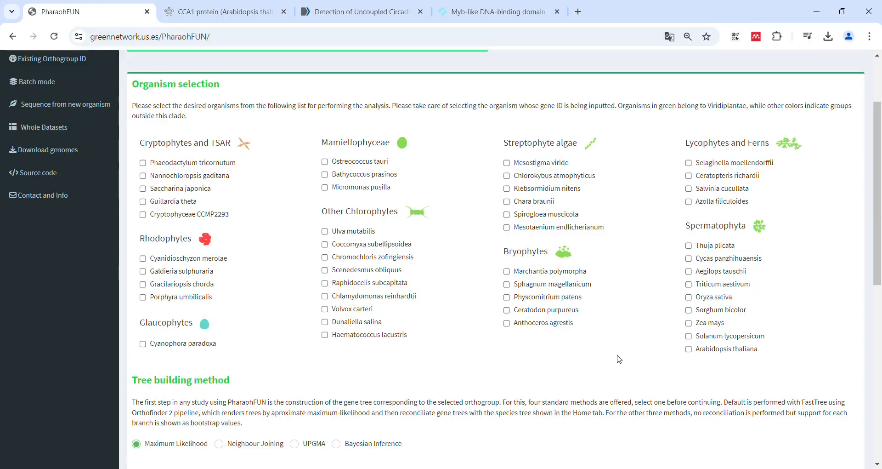
scroll(580, 379, down, 6)
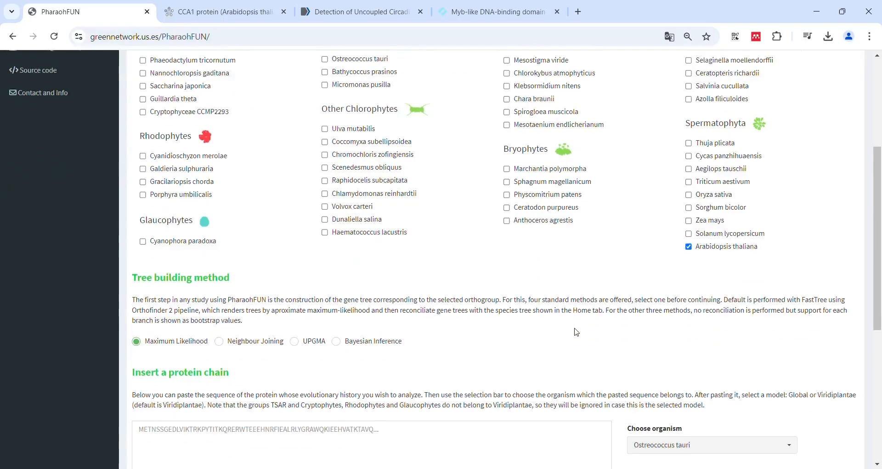
click(427, 251)
key(ctrl+v)
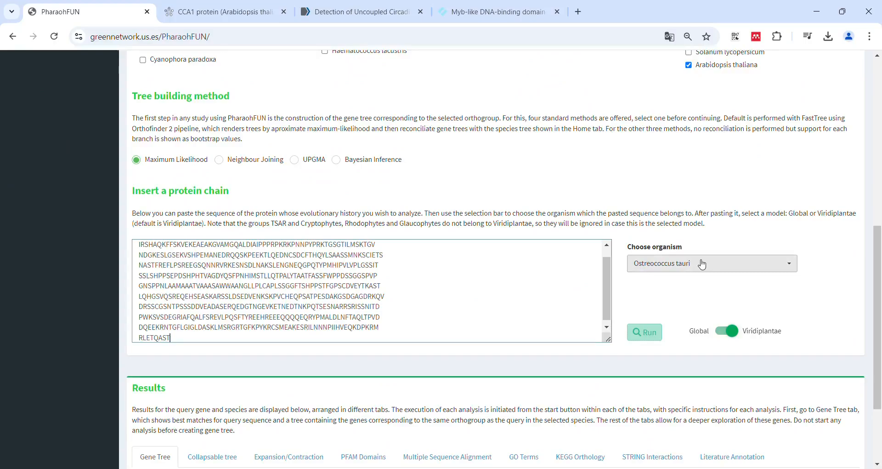
Choose Arabidopsis thaliana as the organism of the pasted sequence and run the search with the Viridiplantae model
click(703, 265)
scroll(685, 358, down, 10)
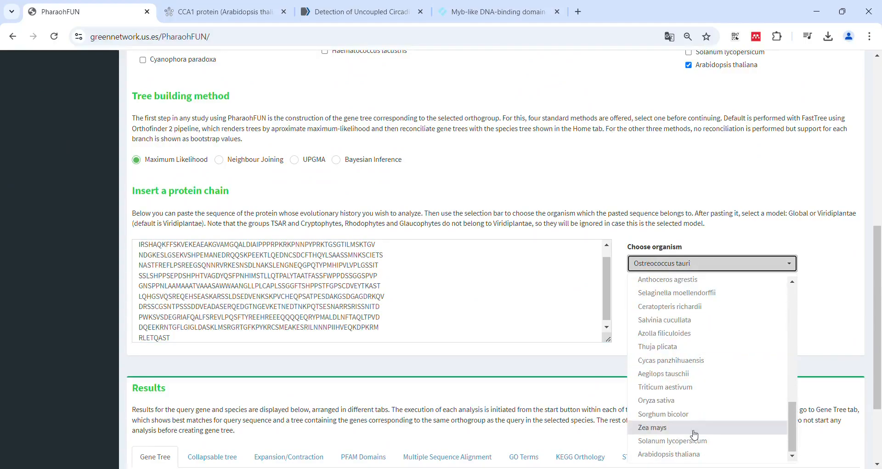
click(684, 454)
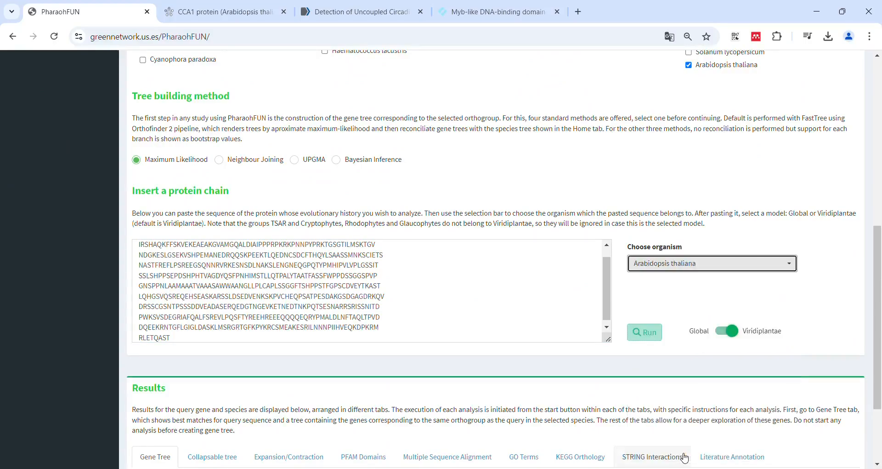
click(650, 331)
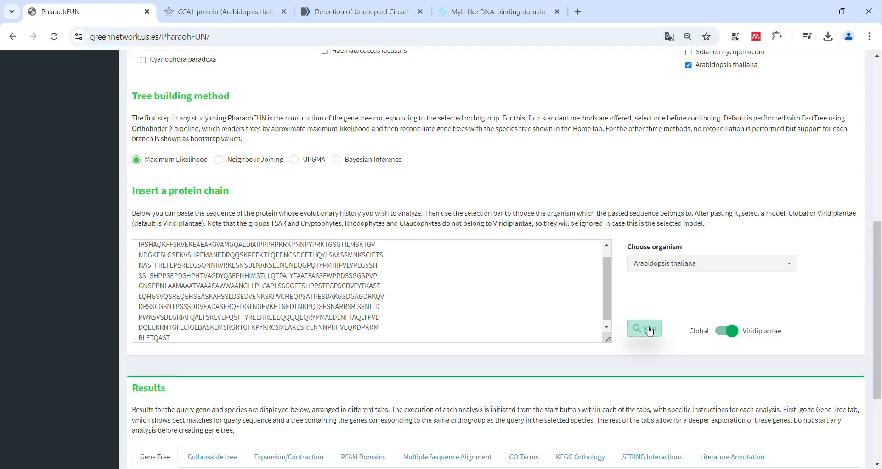
Review the sequence hits table, the organisms pie chart and the gene tree of the sequence search
scroll(557, 377, down, 3)
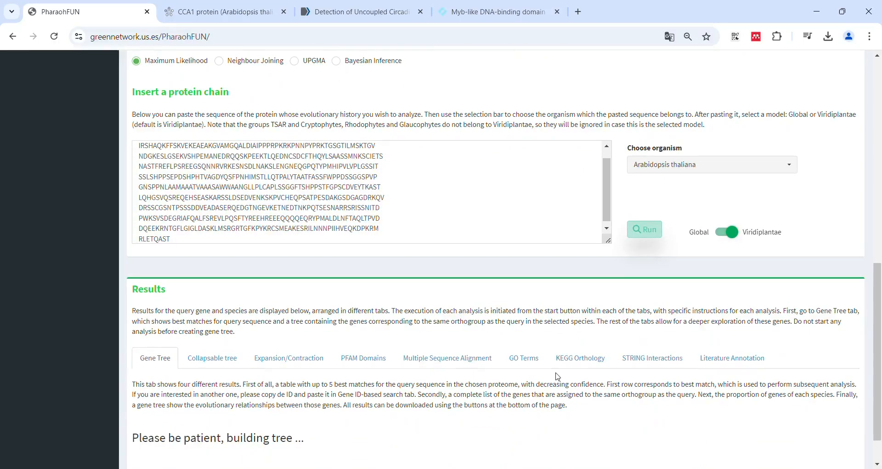
scroll(560, 377, down, 3)
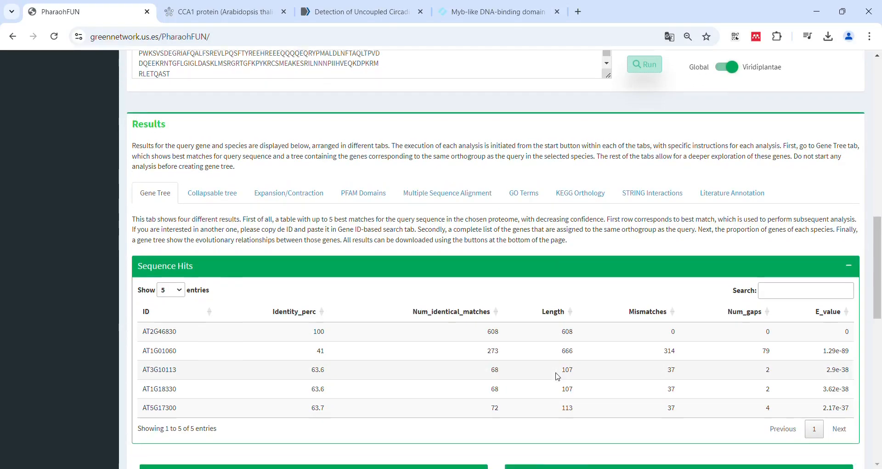
scroll(557, 376, down, 10)
scroll(404, 305, down, 2)
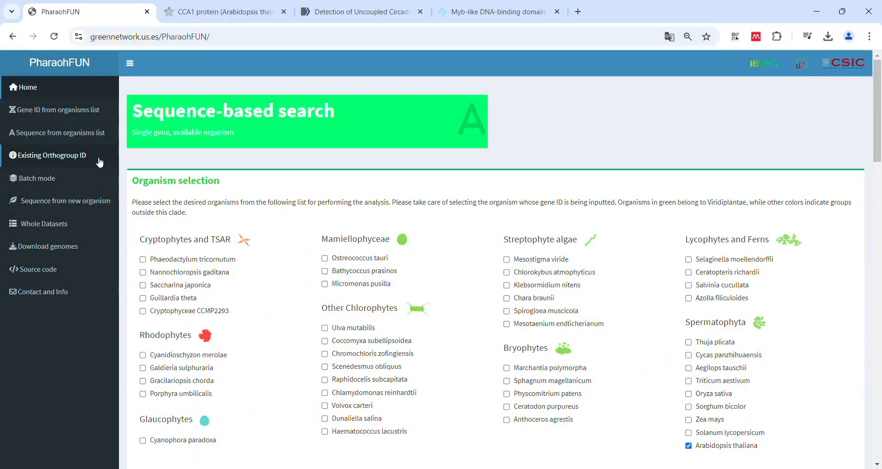
Open the Orthogroup ID-based search and examine its tree building options and orthogroup ID entry
click(106, 164)
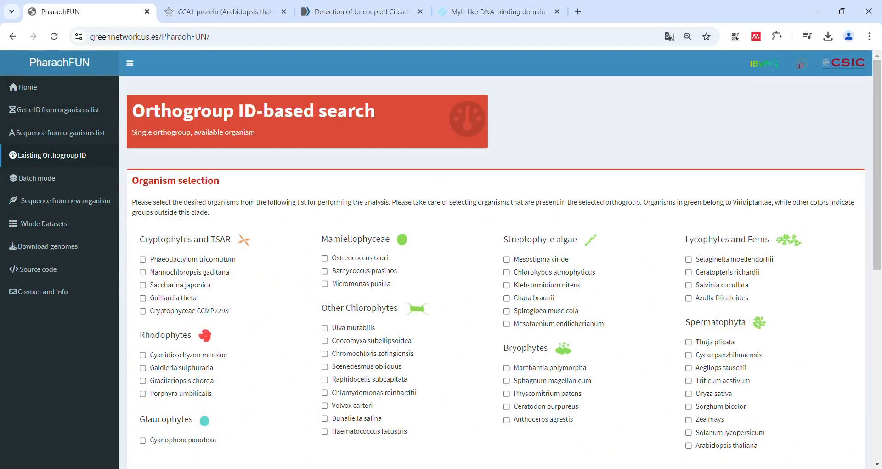
scroll(381, 328, down, 4)
scroll(381, 328, down, 3)
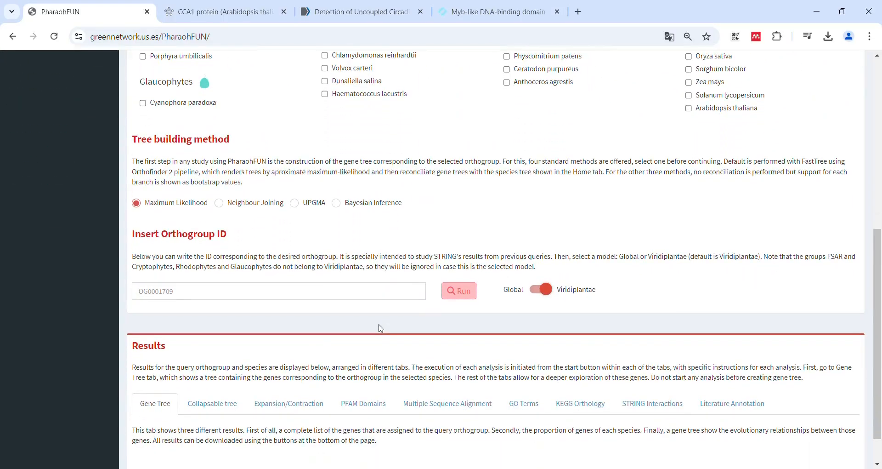
click(291, 296)
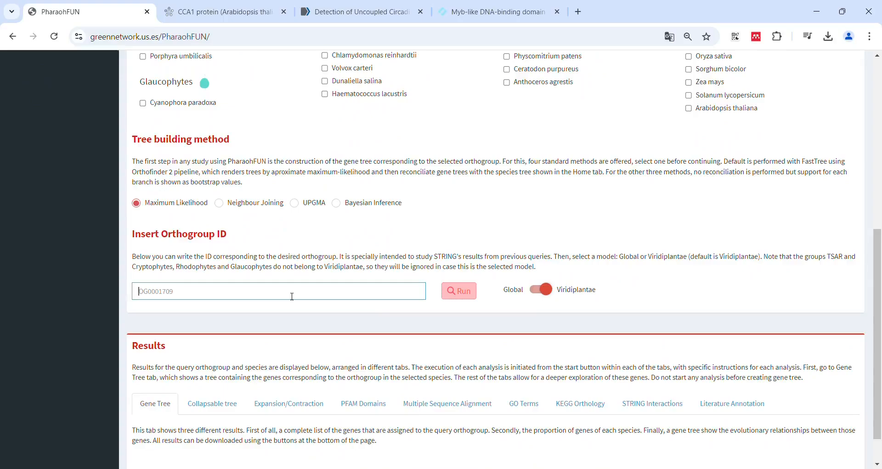
scroll(292, 297, up, 1)
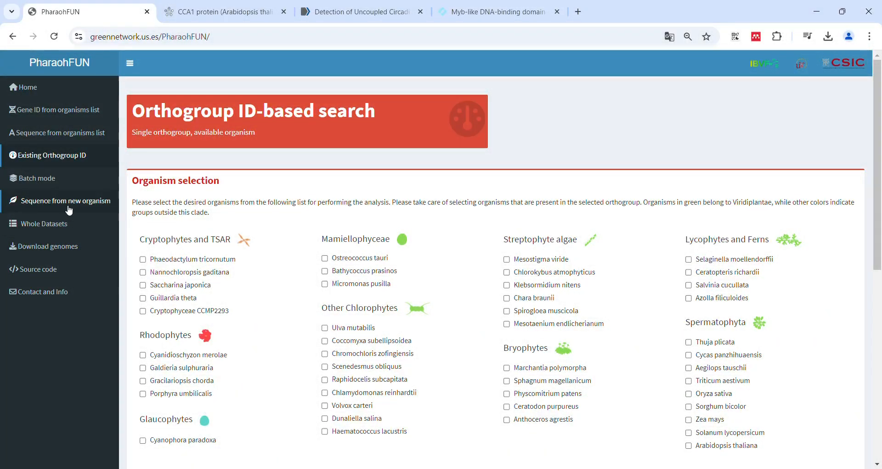
Open the New organism sequence search and select Arabidopsis thaliana, Klebsormidium nitens and Ostreococcus tauri
click(69, 204)
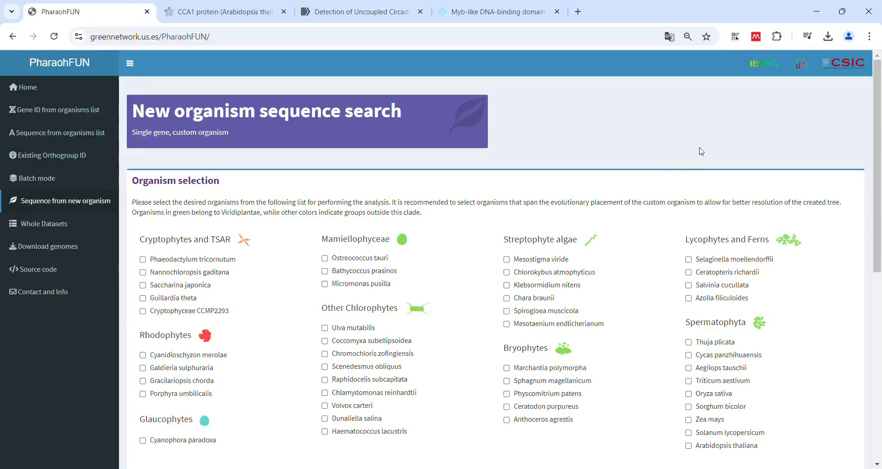
scroll(465, 399, down, 3)
click(690, 318)
click(508, 158)
click(357, 131)
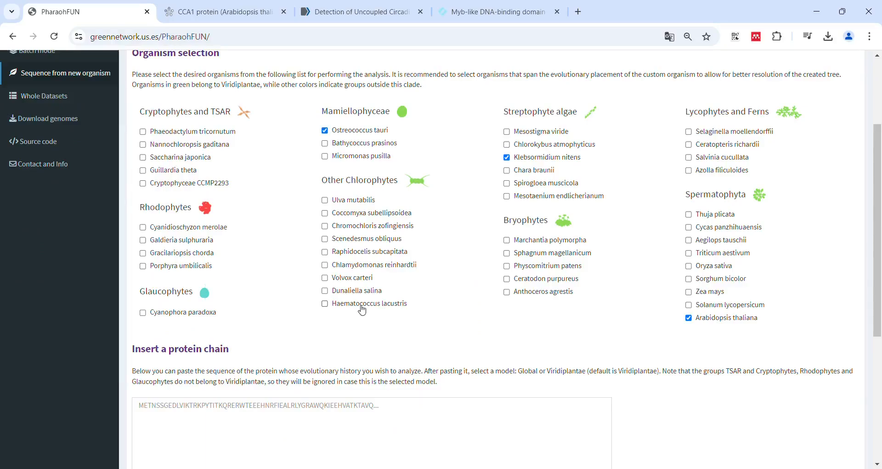
Paste the new organism's protein sequence and run the search with the Viridiplantae model
scroll(362, 310, down, 2)
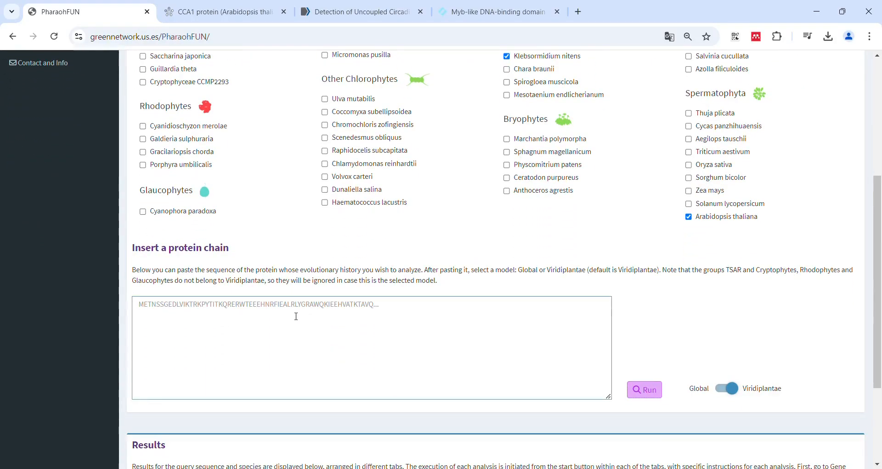
key(ctrl+v)
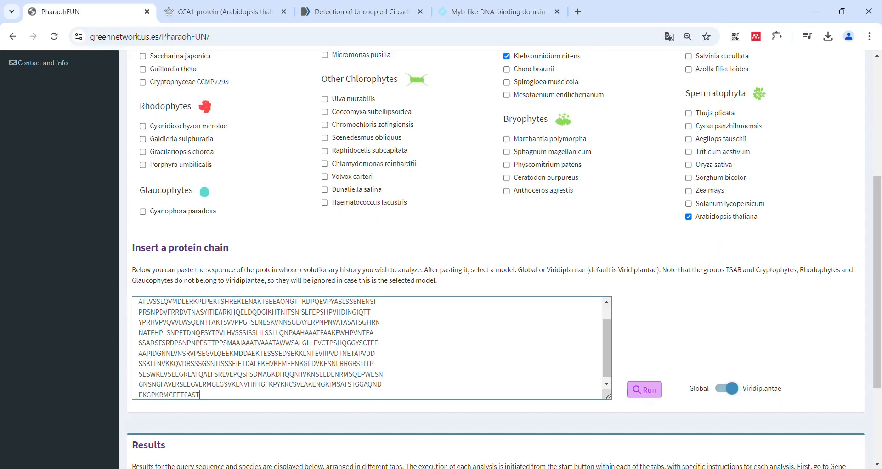
scroll(527, 293, down, 1)
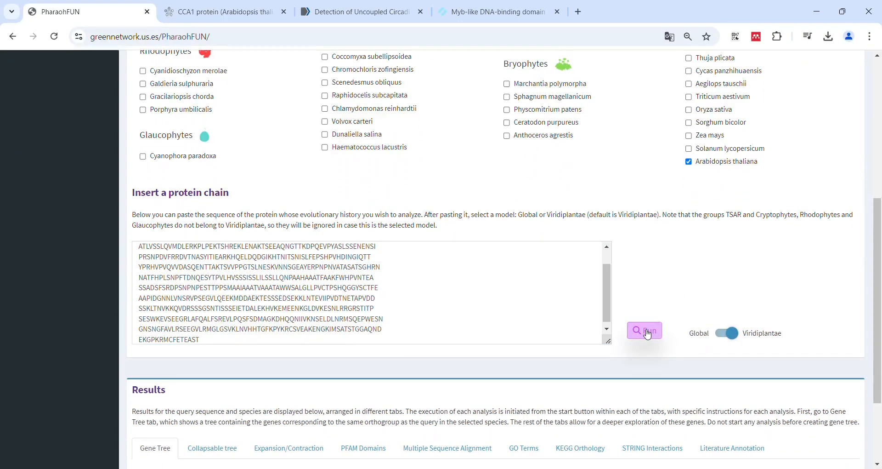
Review the genes in the orthogroup and the present organisms pie chart for the new organism query
scroll(441, 377, down, 2)
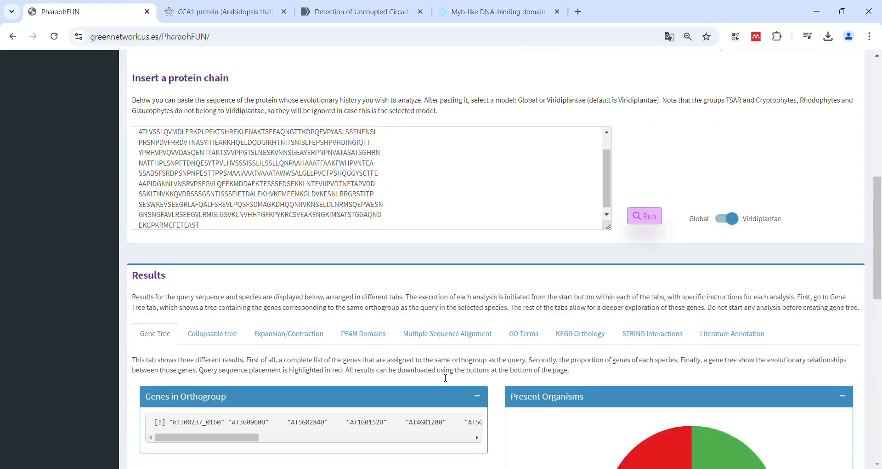
scroll(445, 378, down, 7)
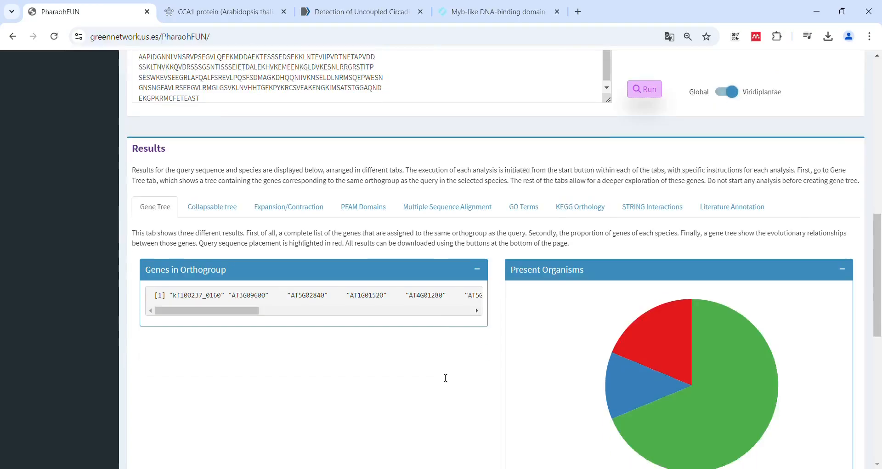
scroll(443, 378, down, 3)
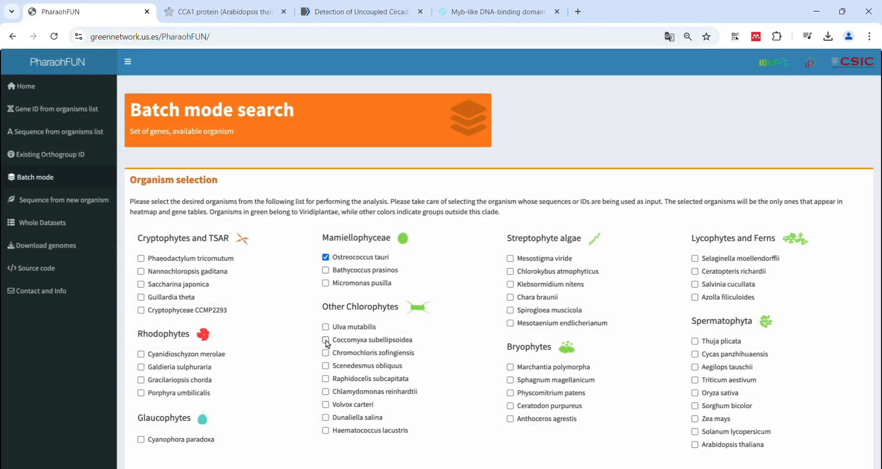
For the batch mode search, select Ostreococcus tauri, Coccomyxa subellipsoidea, Raphidocelis subcapitata, Klebsormidium nitens, Mesotaenium endlicherianum and Arabidopsis thaliana
click(510, 284)
scroll(534, 457, down, 3)
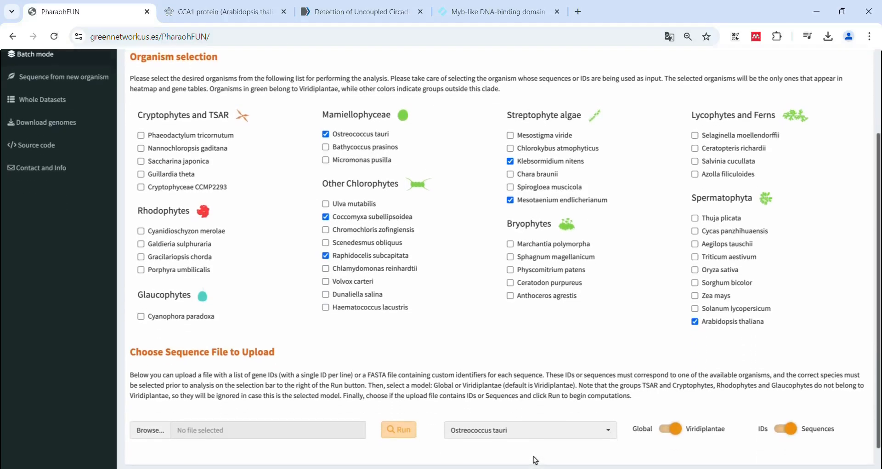
Upload the file ogs_prubea_batch.txt from the batch_mode_prueba folder as the batch search input
click(156, 418)
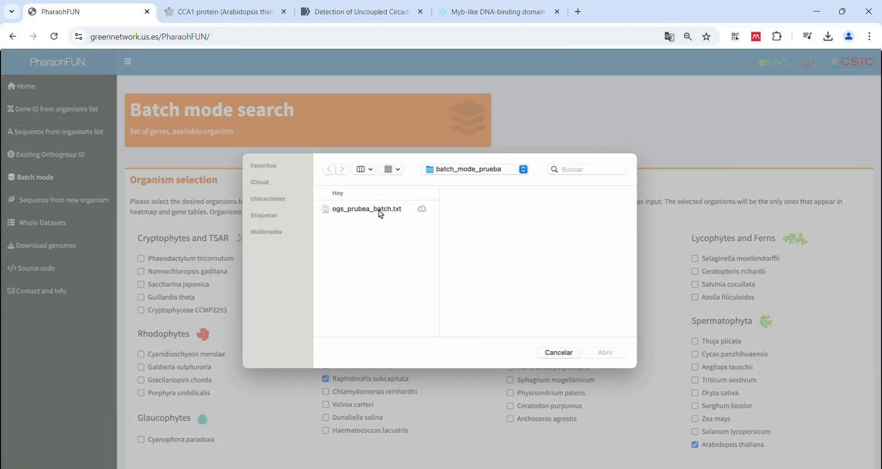
click(379, 210)
click(606, 352)
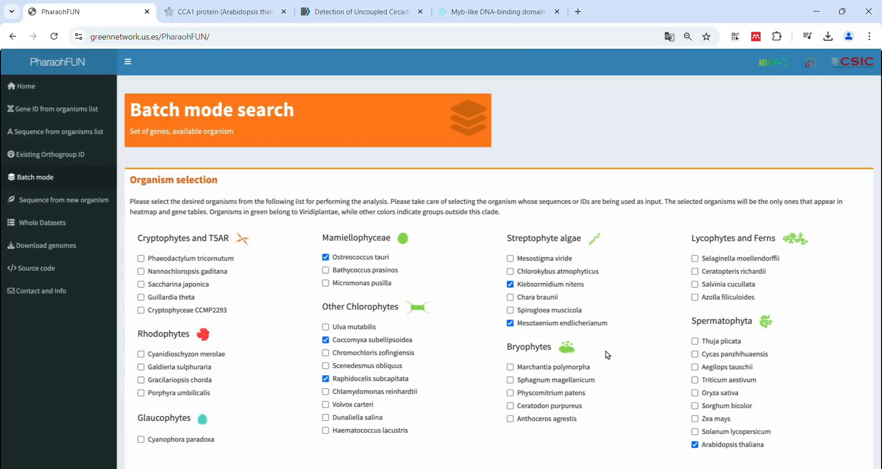
scroll(624, 419, down, 3)
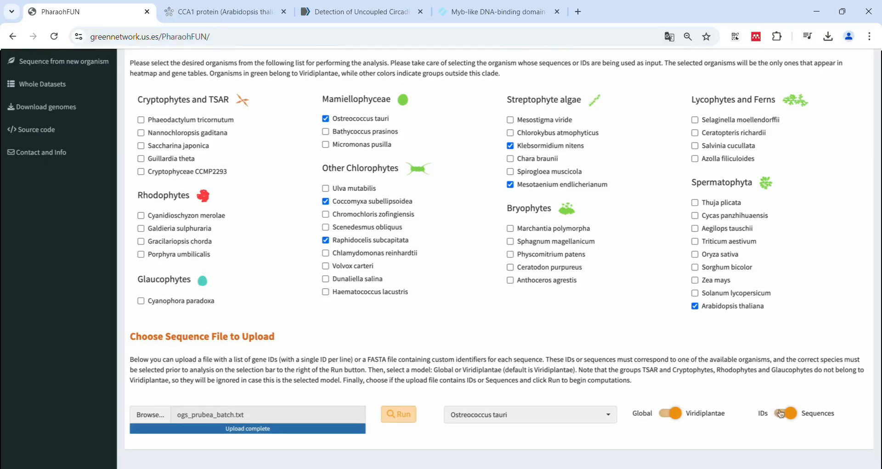
Set the batch input organism to Arabidopsis thaliana and the input type to IDs, and run the batch search
click(596, 415)
scroll(533, 361, down, 6)
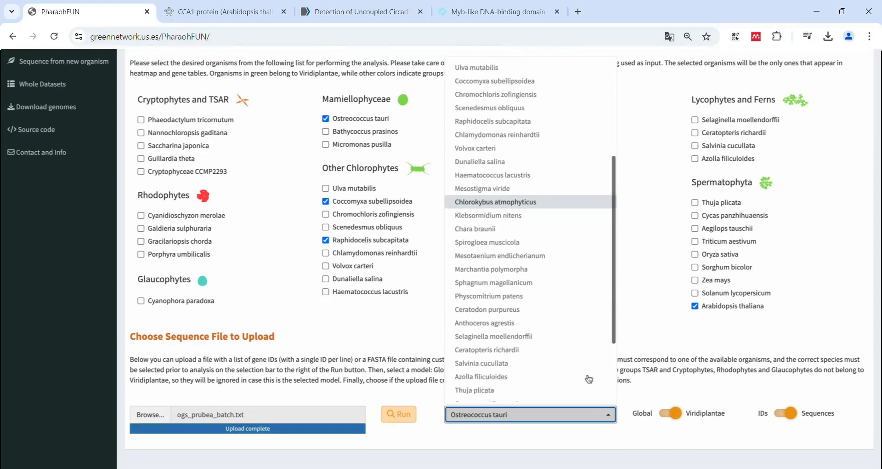
click(540, 396)
click(786, 413)
click(391, 414)
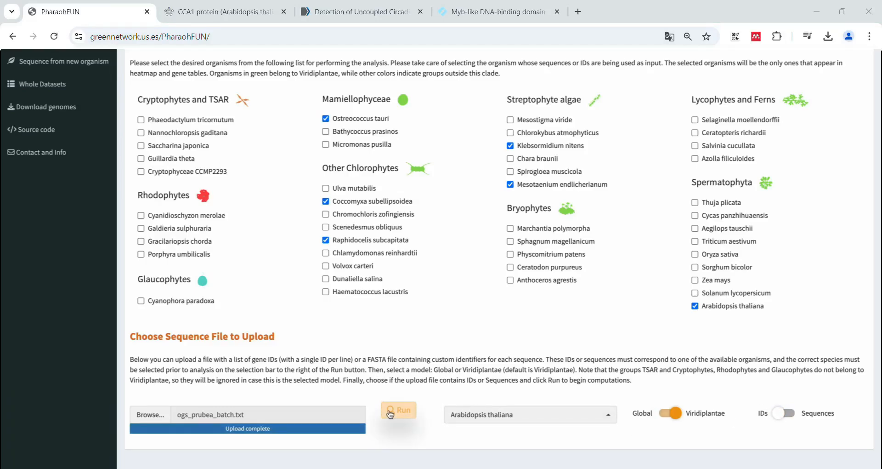
Review the batch results description and the orthogroups heatmap
scroll(393, 462, down, 2)
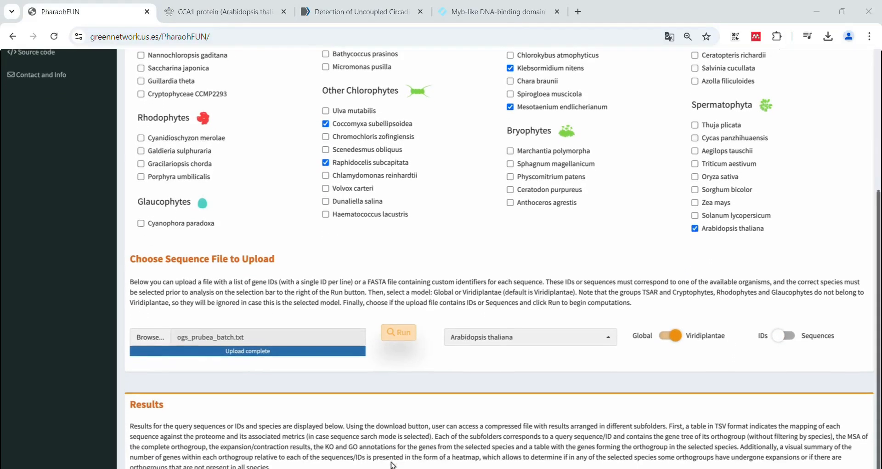
scroll(393, 463, down, 1)
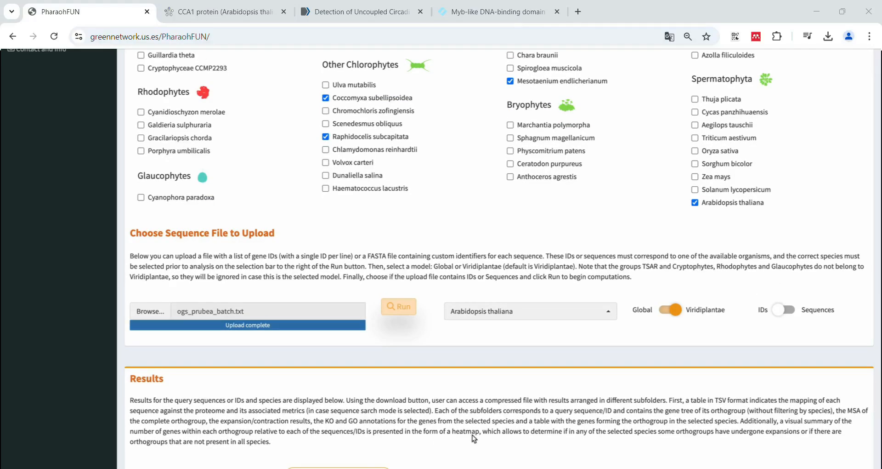
scroll(473, 435, down, 8)
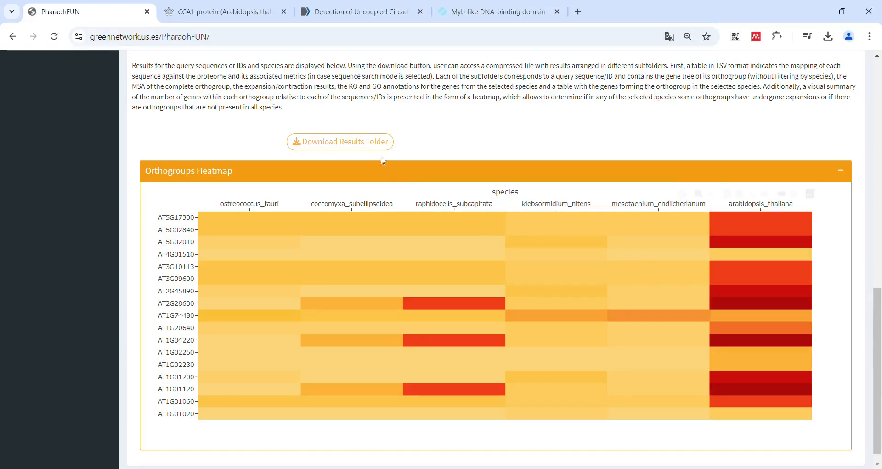
Download the batch results folder, open its AT1G01020 subfolder and preview the file AT1G01020_tree.txt
click(373, 143)
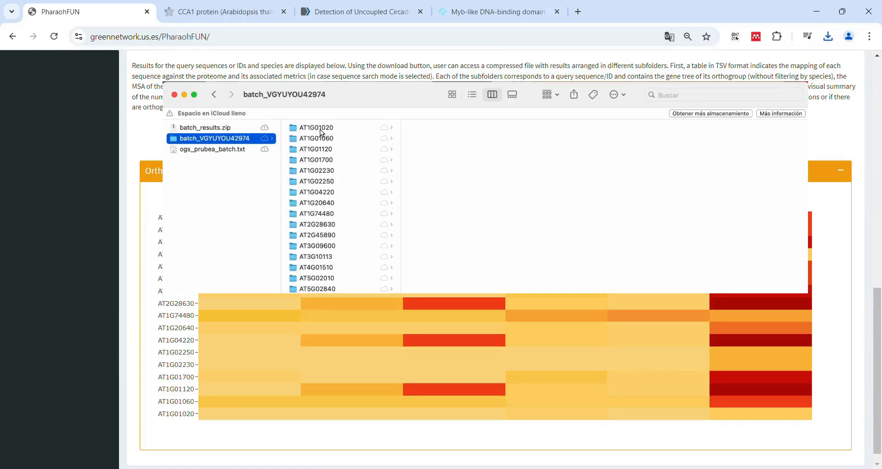
click(344, 128)
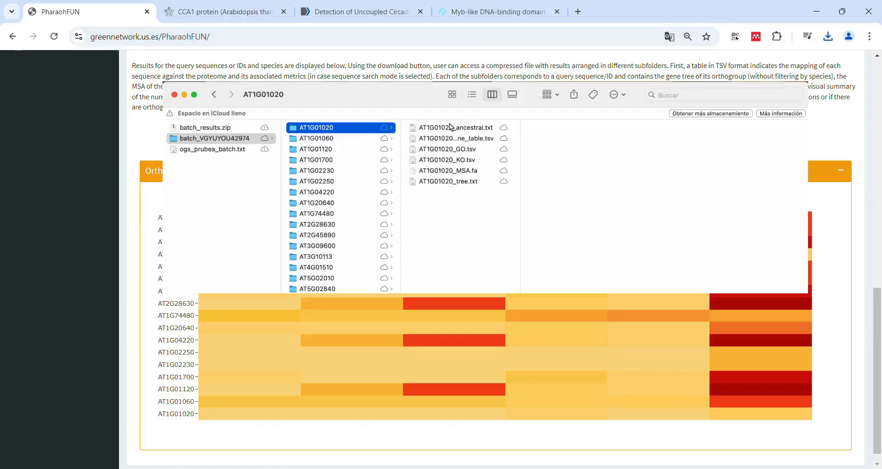
click(432, 181)
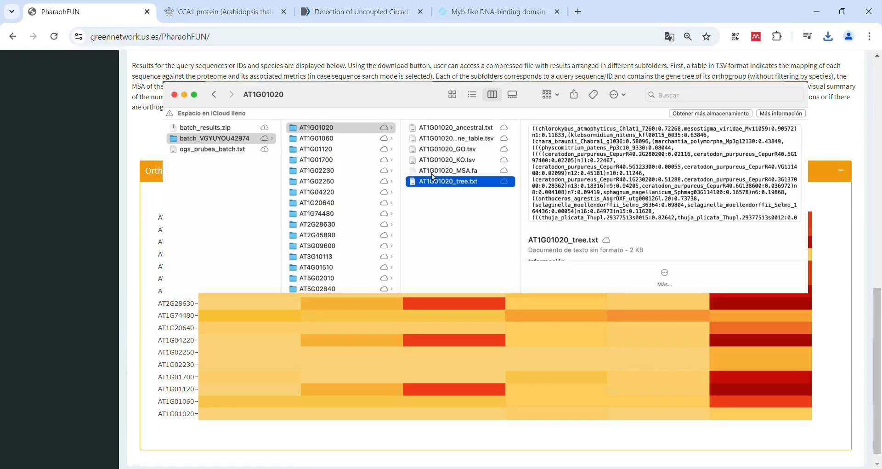
Preview AT1G01020's ancestral, gene table, GO, KO and MSA files, plus the results.tsv file in the batch results folder
click(450, 130)
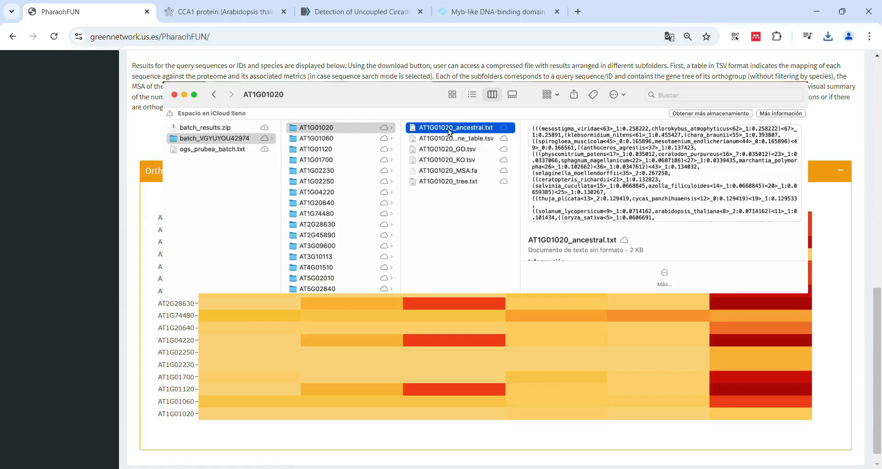
click(452, 140)
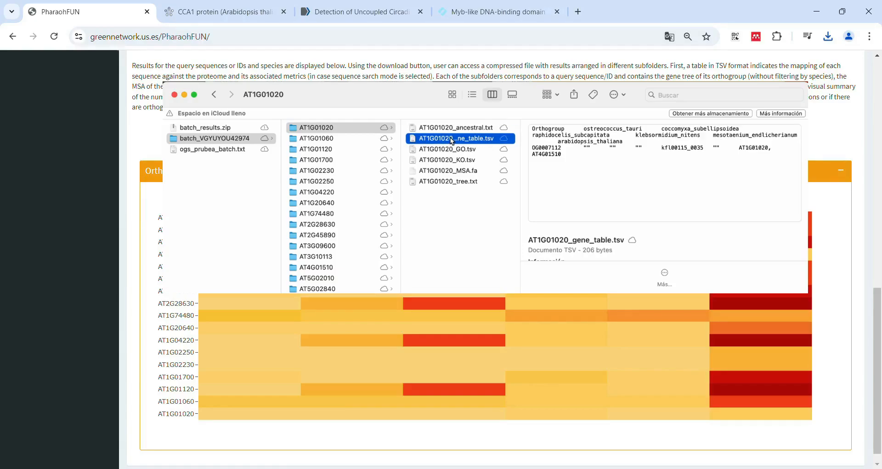
click(451, 140)
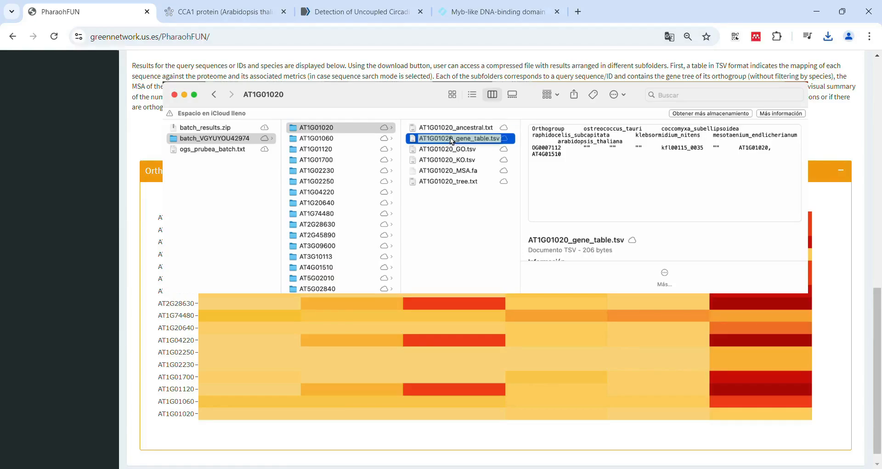
click(450, 149)
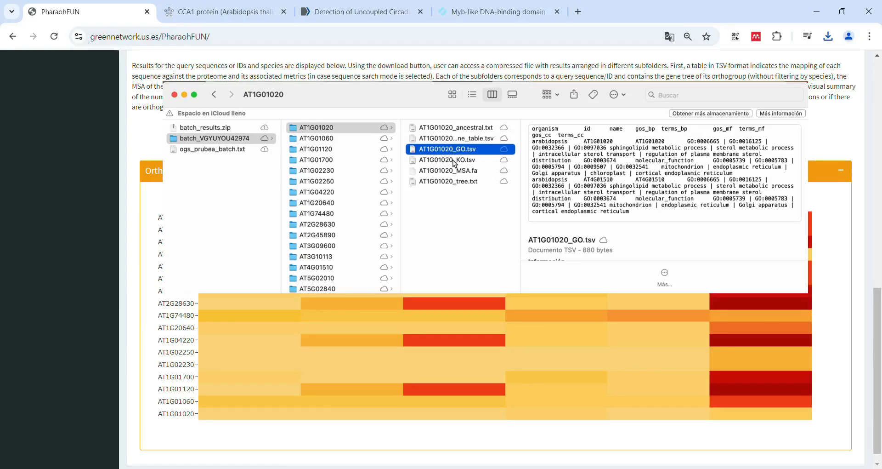
click(455, 160)
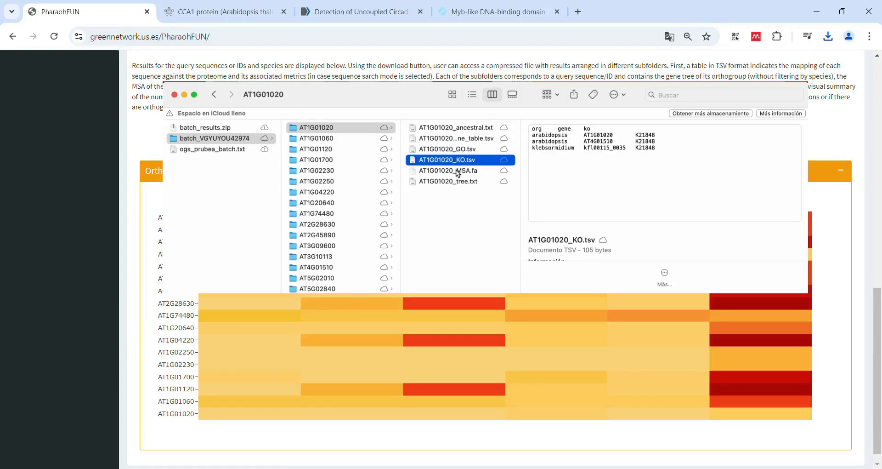
click(457, 171)
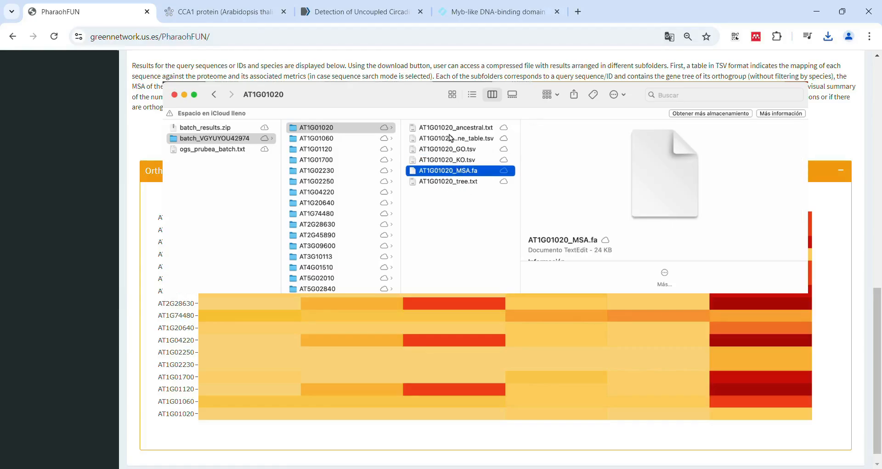
scroll(335, 211, down, 3)
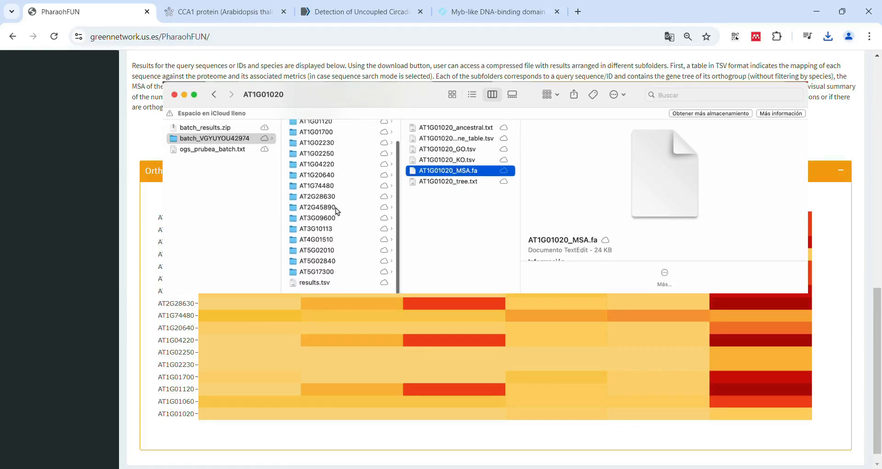
click(324, 285)
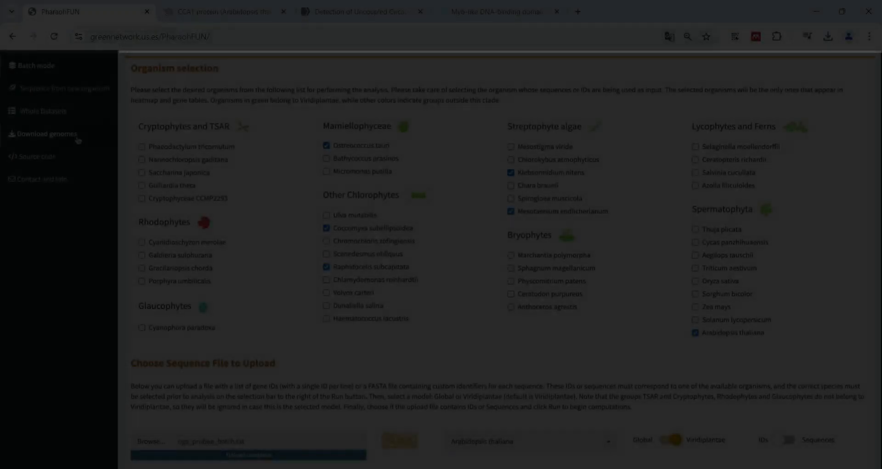
Download the Ostreococcus tauri genome and save it as ostreococcus_tauri in the download_genomes folder
click(79, 140)
click(393, 251)
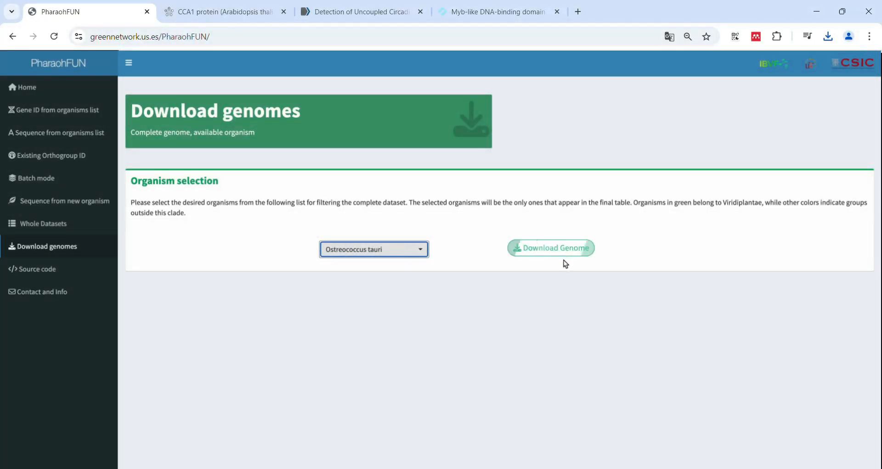
click(564, 250)
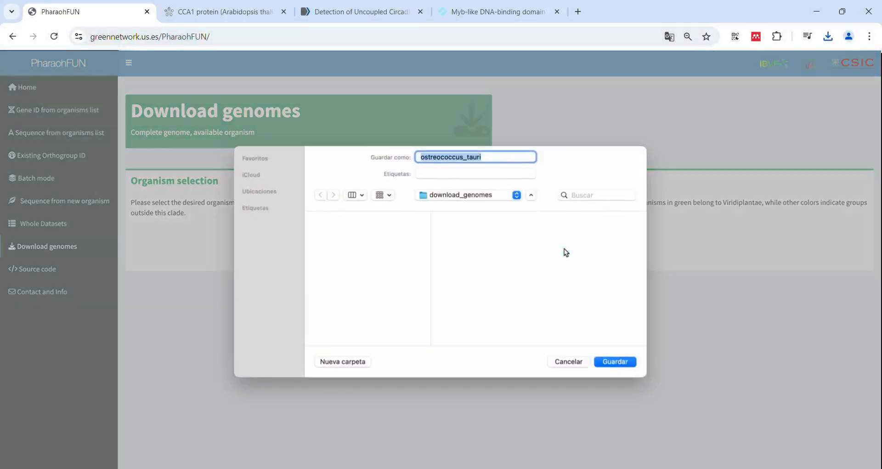
click(615, 362)
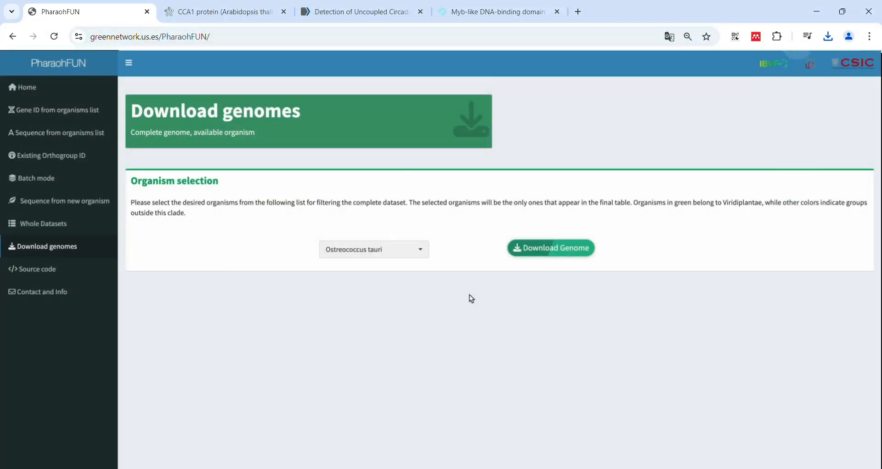
Create and download a whole-dataset table for Ostreococcus tauri, Klebsormidium nitens and Arabidopsis thaliana using the Viridiplantae model
click(94, 223)
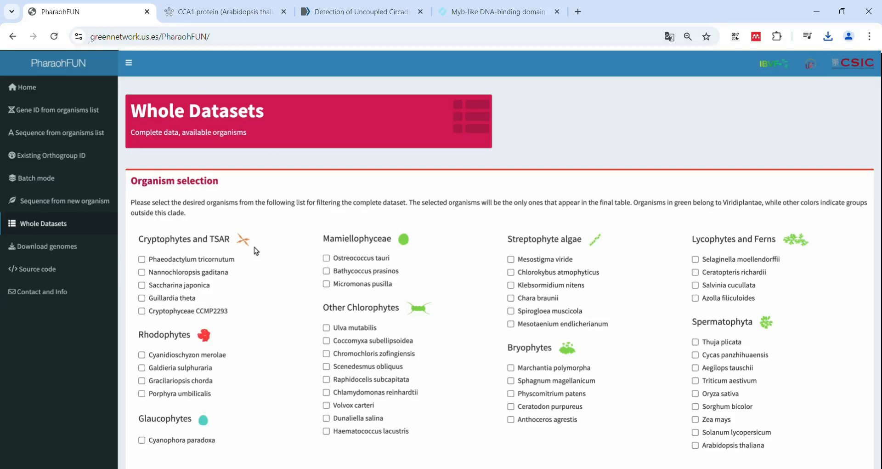
click(326, 258)
click(510, 286)
click(695, 445)
scroll(550, 459, down, 1)
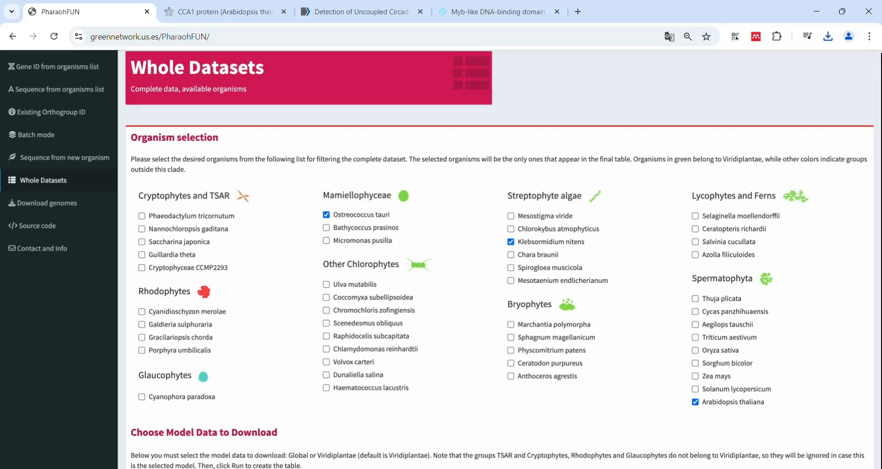
scroll(539, 417, down, 3)
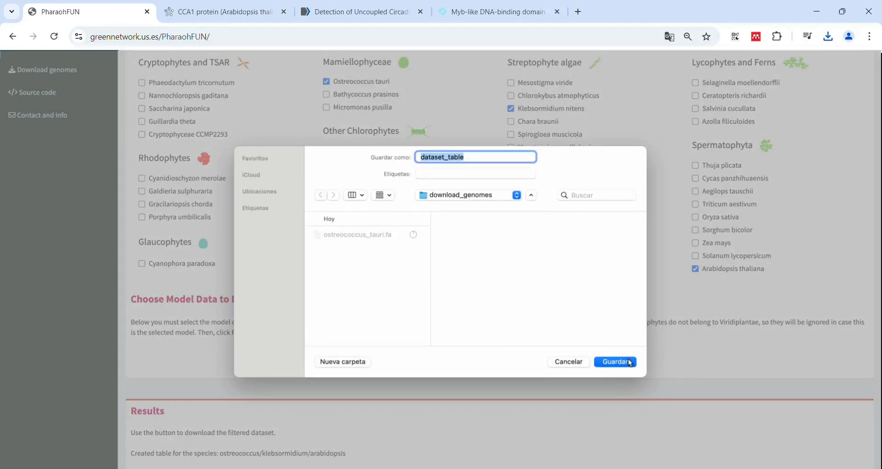
click(629, 362)
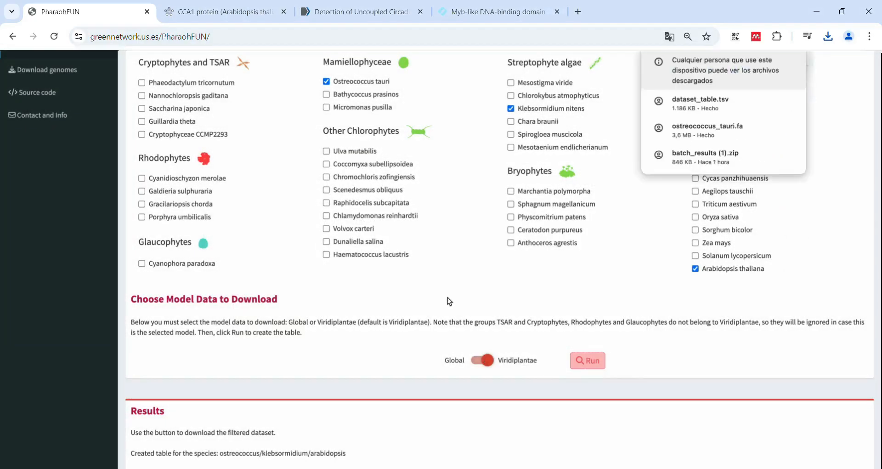
Open the Contact and Info page with the acknowledgments and other information
scroll(203, 145, up, 4)
scroll(202, 145, down, 3)
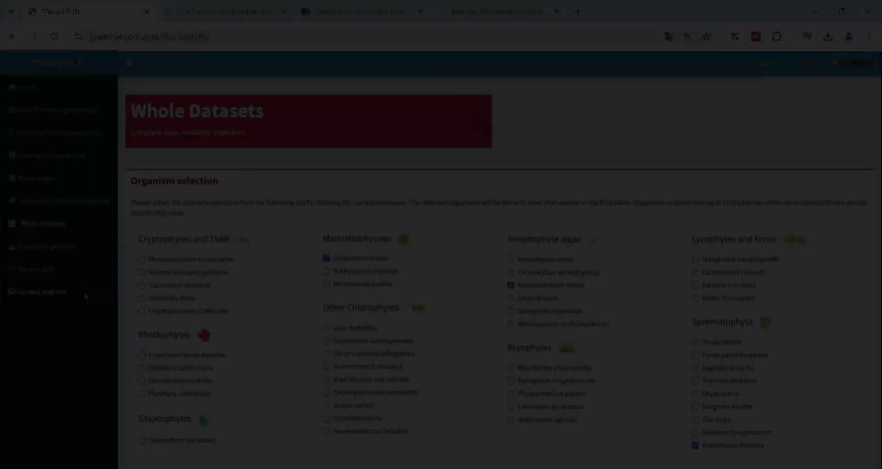
click(84, 292)
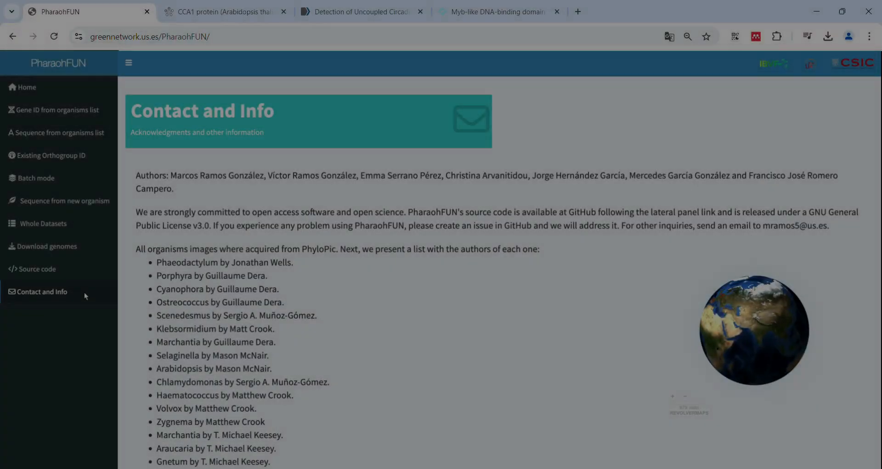